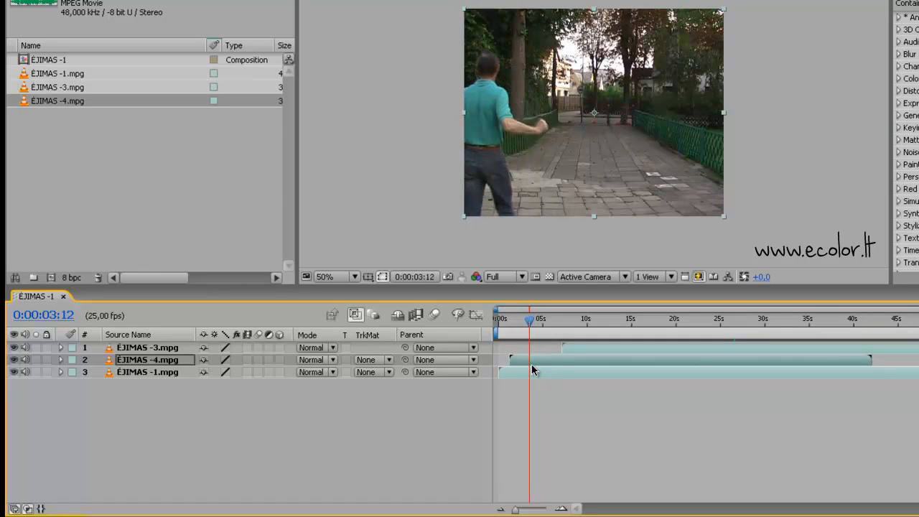
At 0:00:03:02, draw a closed Pen tool mask around the man on the ĖJIMAS -4.mpg layer, extending past the frame's left and bottom edges
left_click(532, 322)
left_click_drag(532, 325, 526, 334)
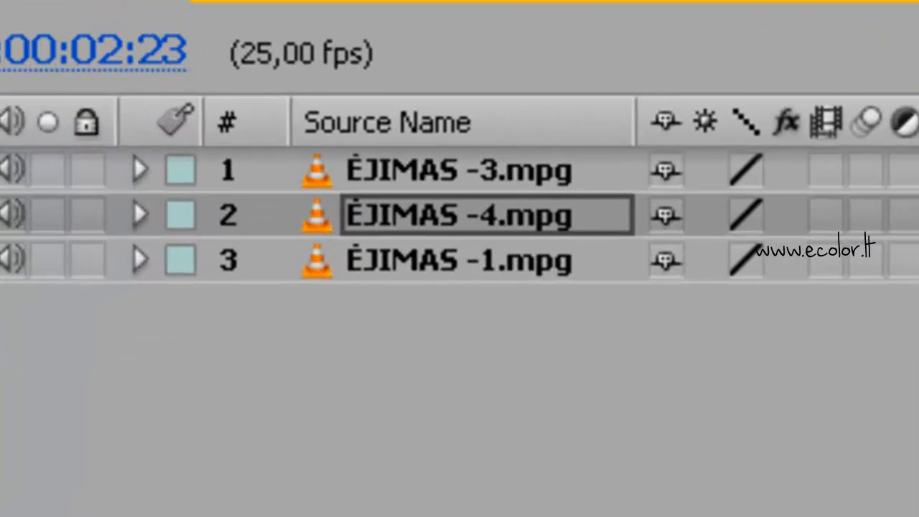
left_click_drag(556, 443, 558, 443)
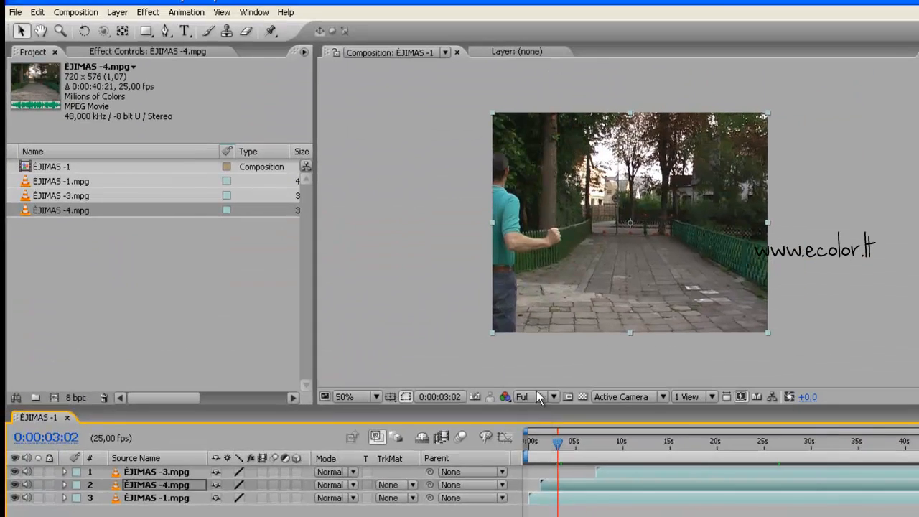
left_click(166, 31)
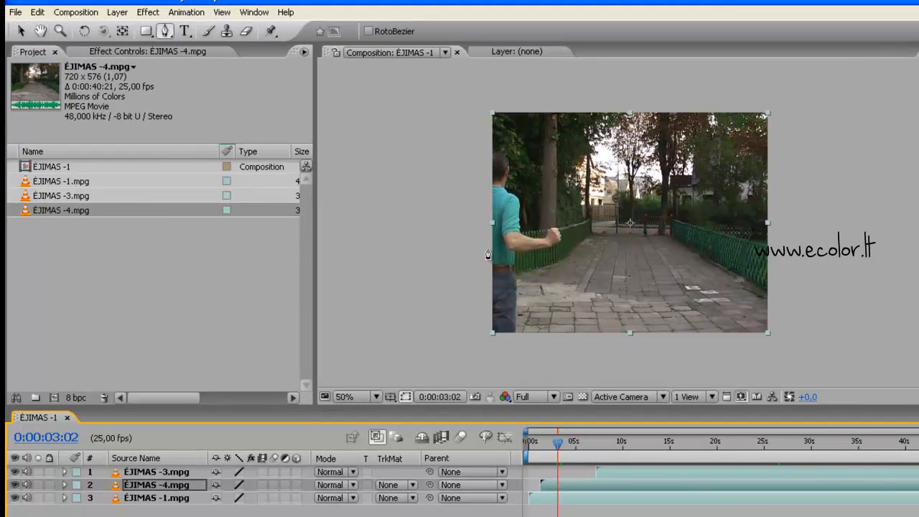
left_click(476, 149)
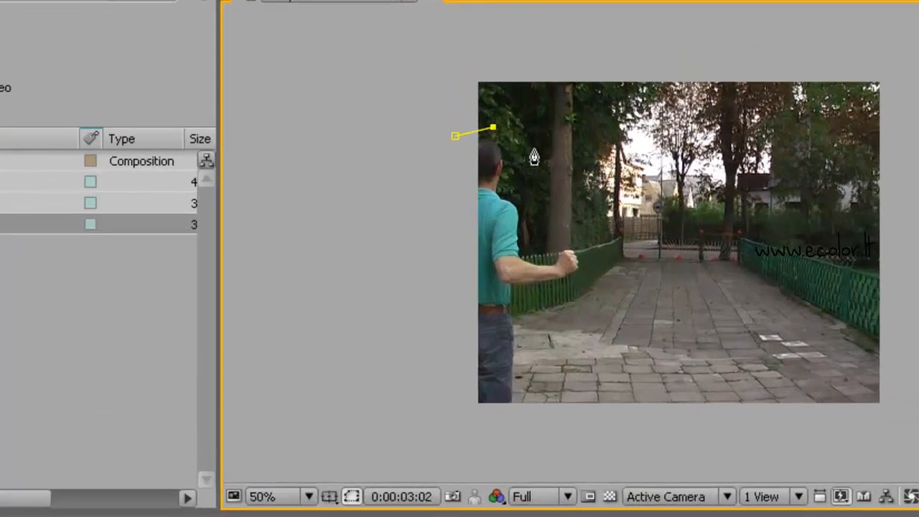
left_click(529, 159)
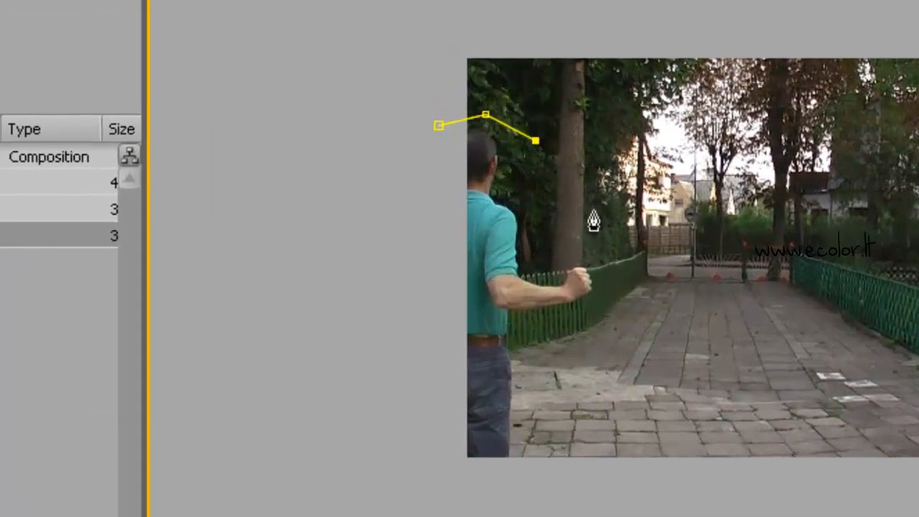
left_click(594, 213)
left_click(607, 302)
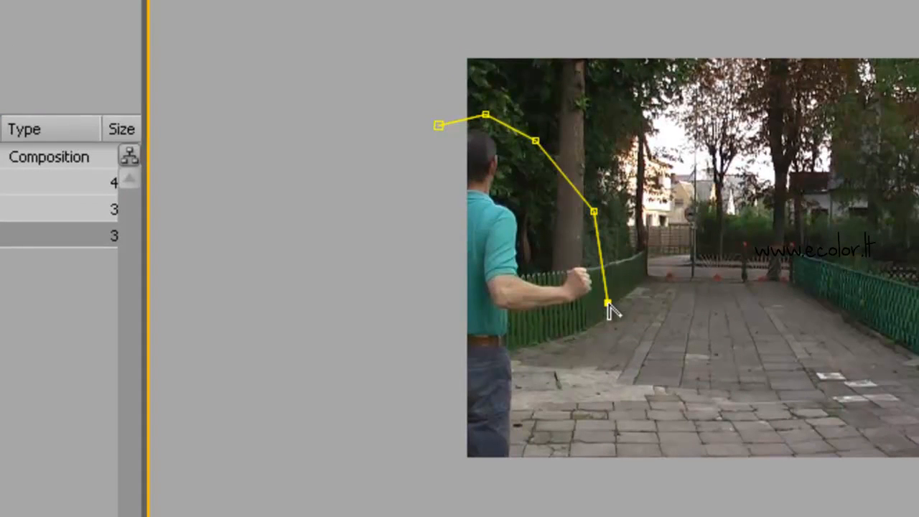
left_click(607, 473)
left_click(448, 475)
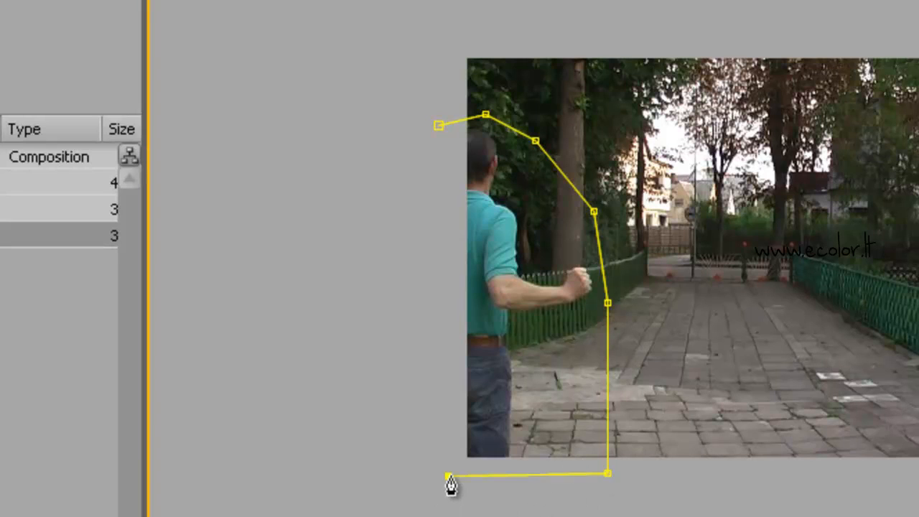
left_click(439, 125)
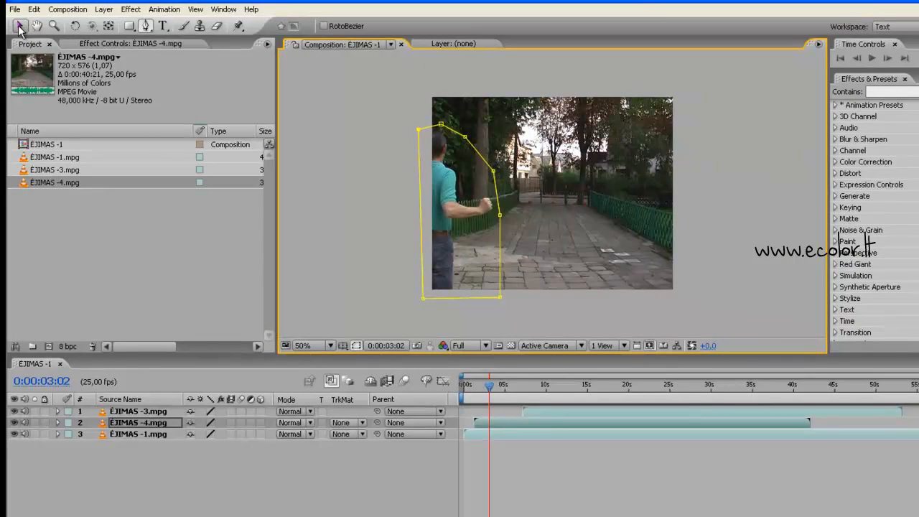
Add two extra vertices along the straight left edge of the mask, outside the frame
left_click(20, 27)
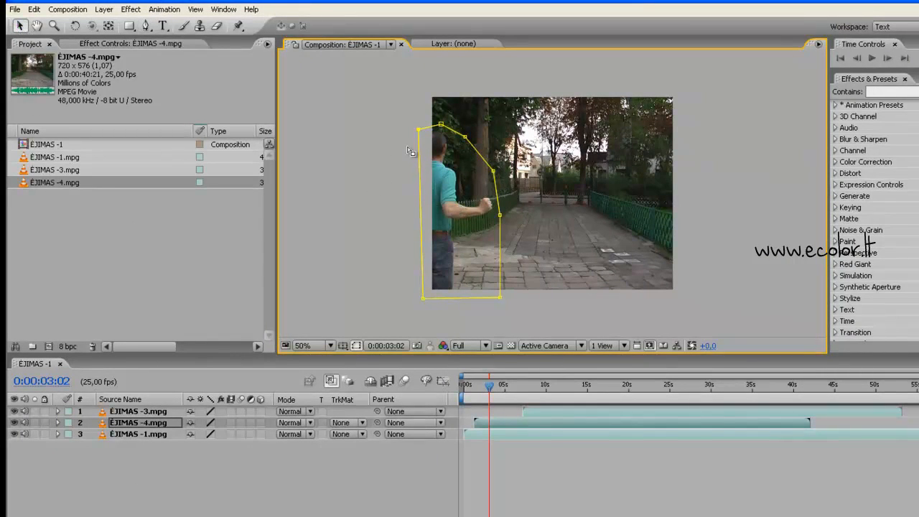
left_click(146, 26)
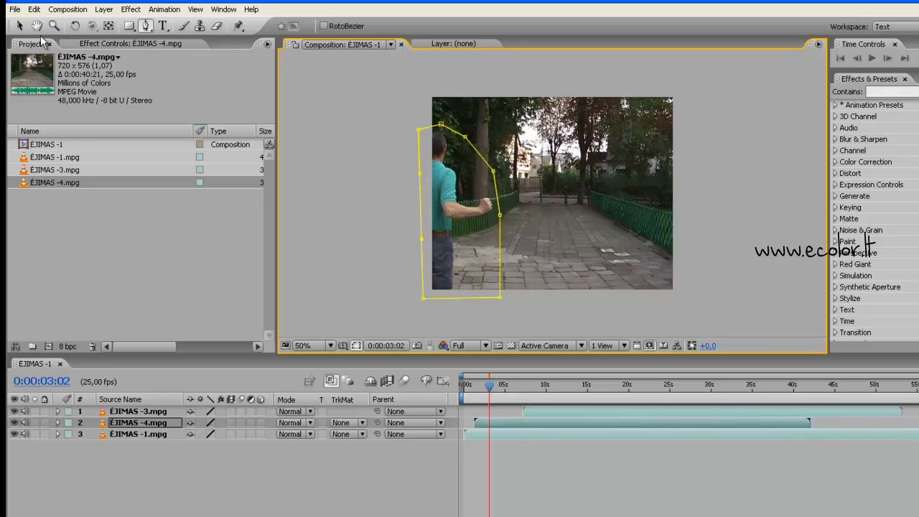
left_click(20, 26)
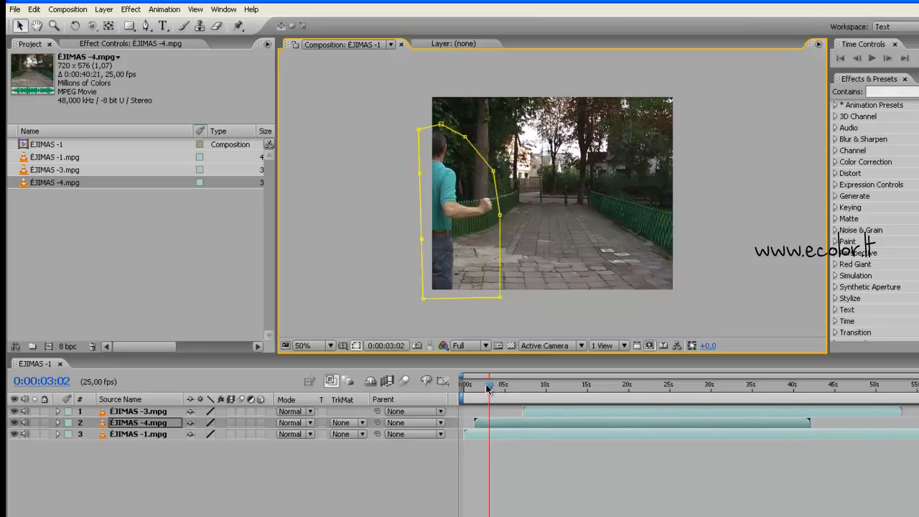
left_click_drag(488, 389, 489, 389)
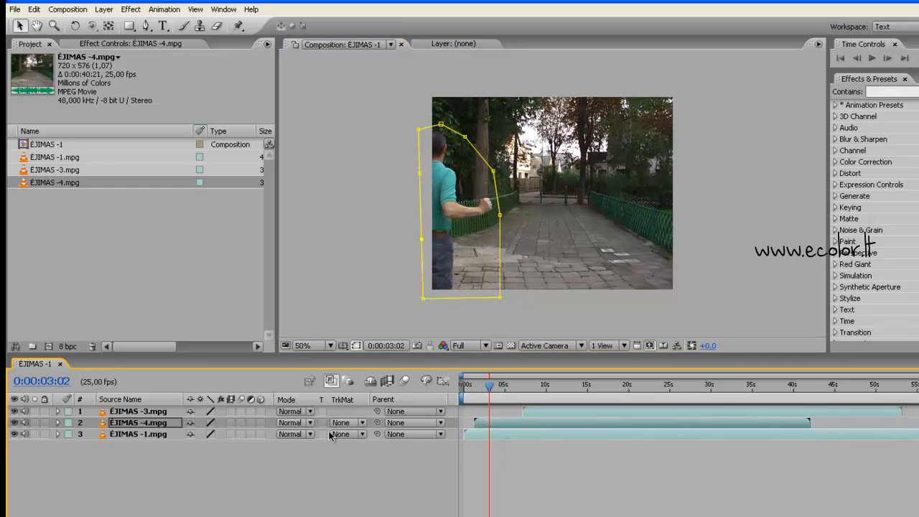
Reveal the Mask 1 properties of the ĖJIMAS -4.mpg layer and enable keyframing for Mask Path at 0:00:03:02
left_click(59, 423)
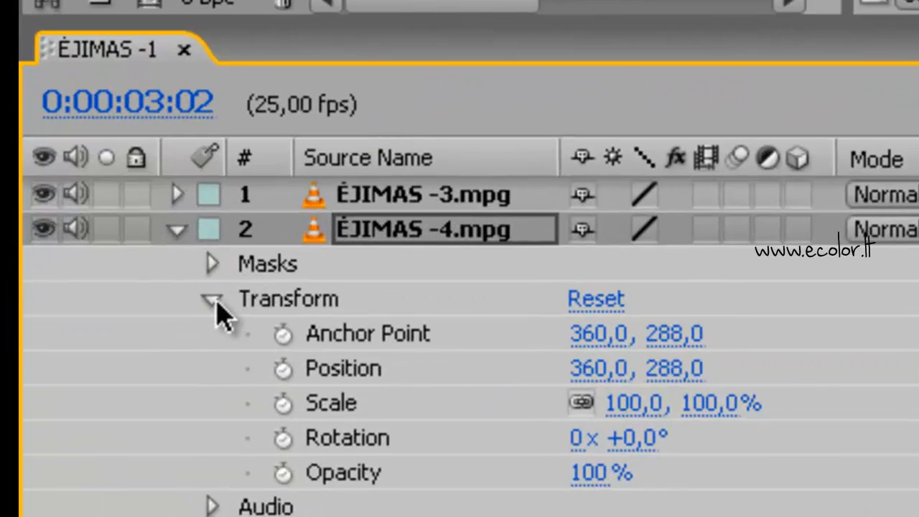
left_click(211, 300)
left_click(212, 264)
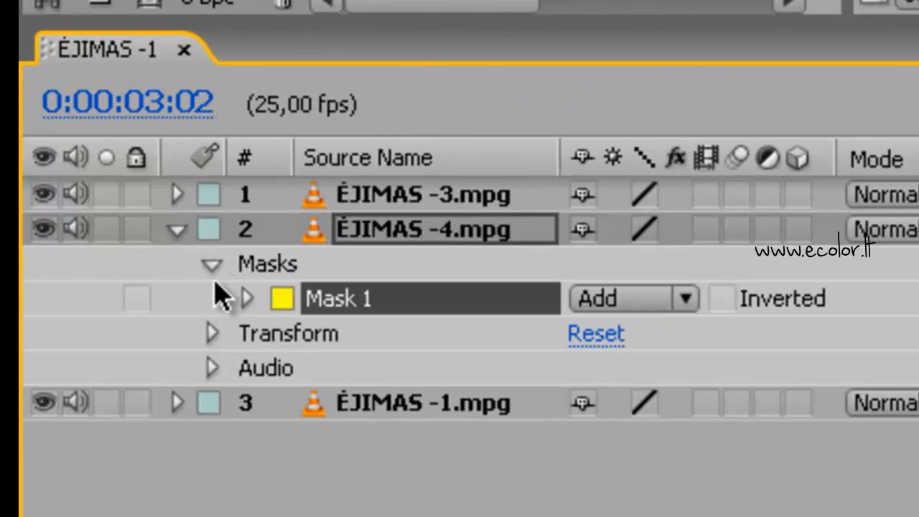
left_click(246, 299)
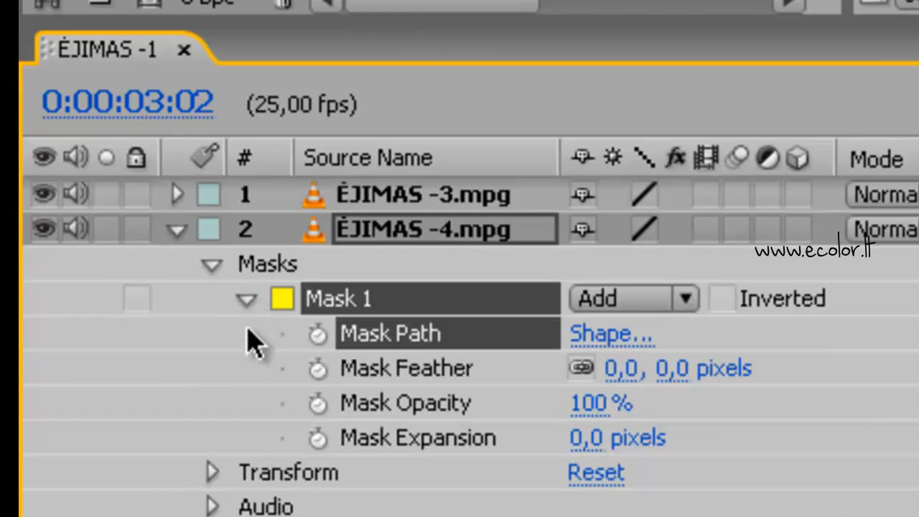
left_click(317, 334)
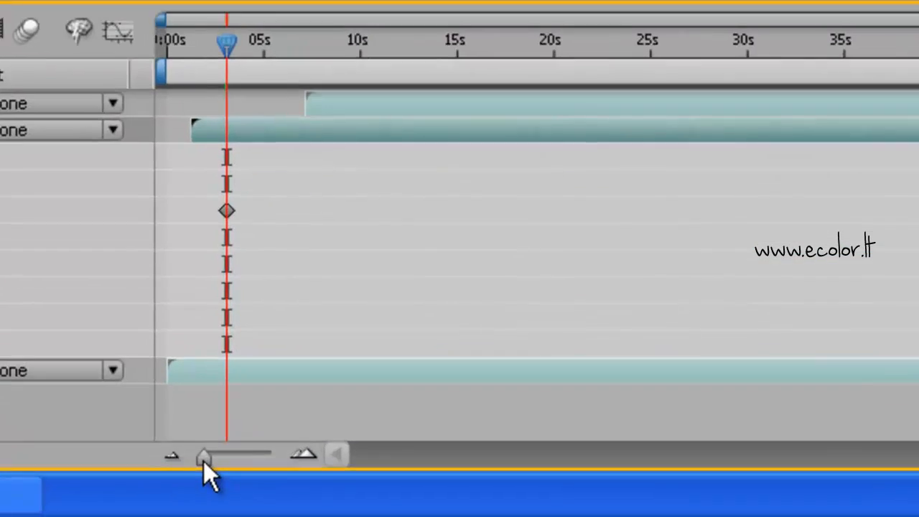
At 0:00:03:08, move the mask vertices beside the man's arm and above his head outward to follow his movement
left_click_drag(447, 509, 463, 513)
left_click_drag(241, 466, 260, 475)
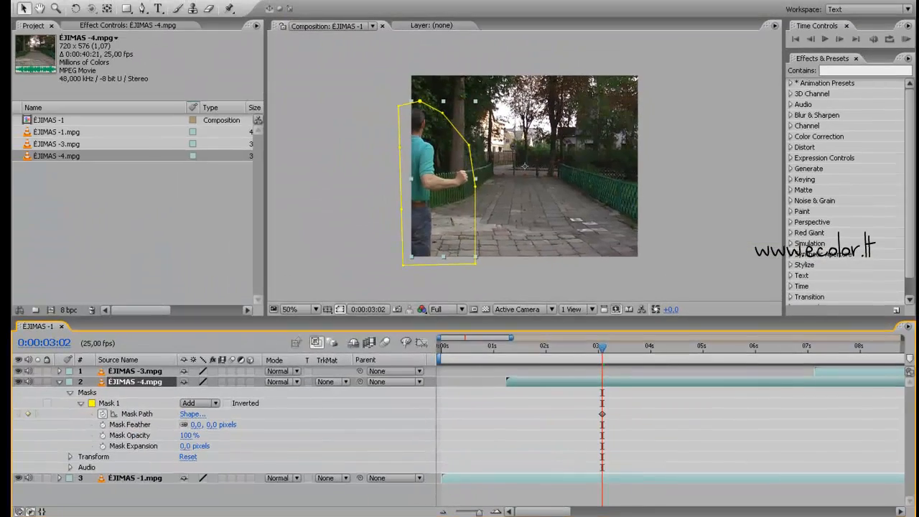
left_click_drag(478, 512, 538, 512)
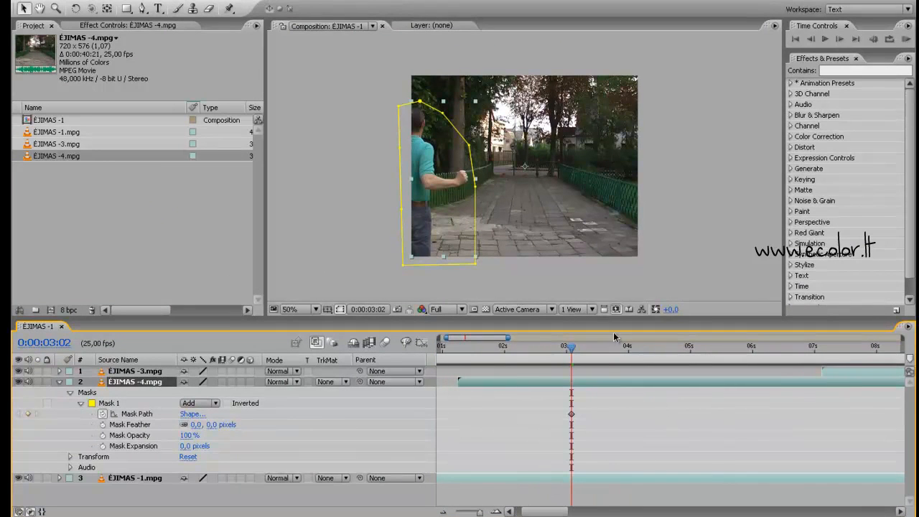
left_click_drag(572, 350, 587, 355)
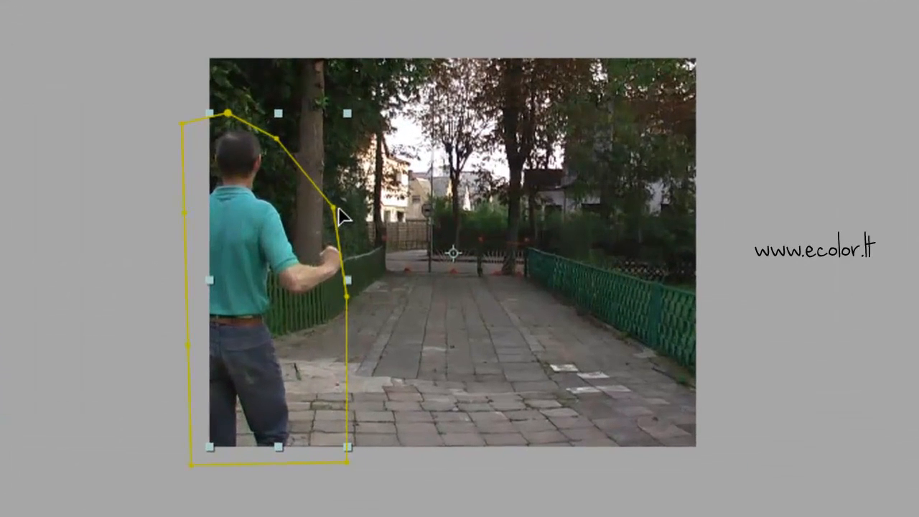
left_click_drag(335, 207, 349, 205)
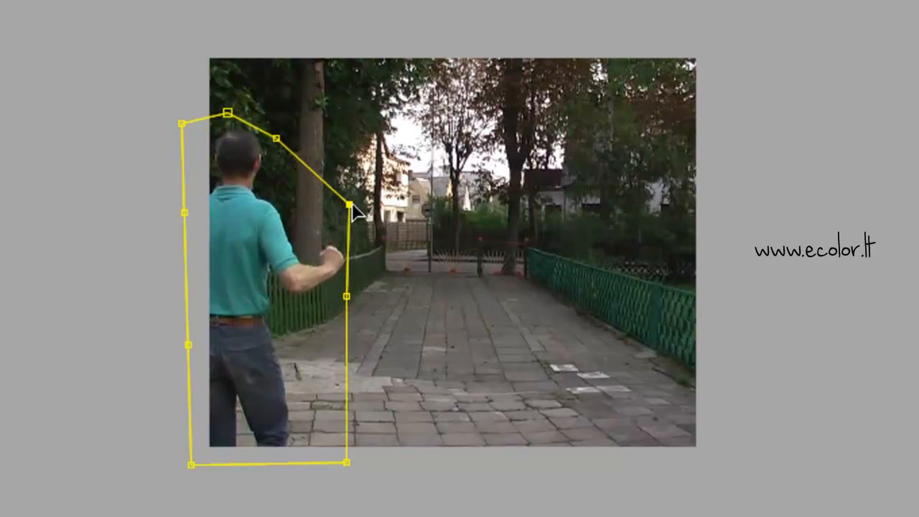
left_click_drag(348, 297, 364, 296)
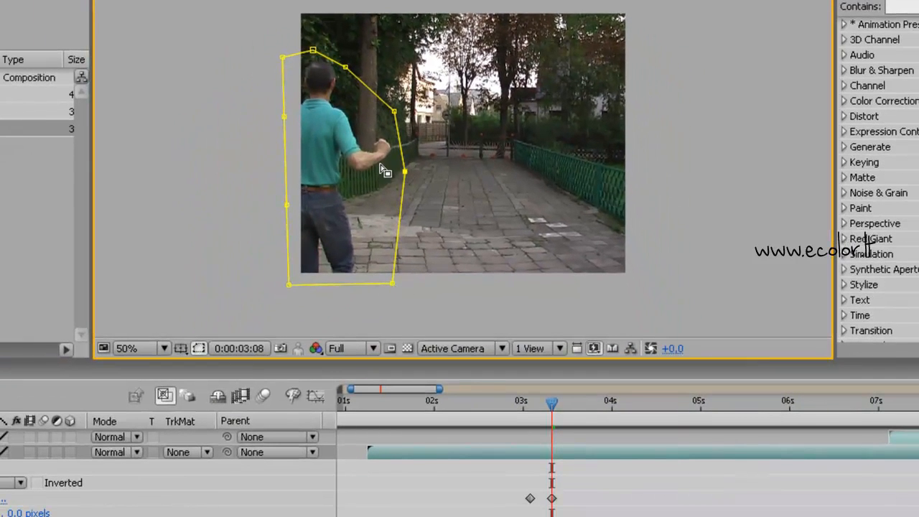
left_click_drag(344, 69, 316, 45)
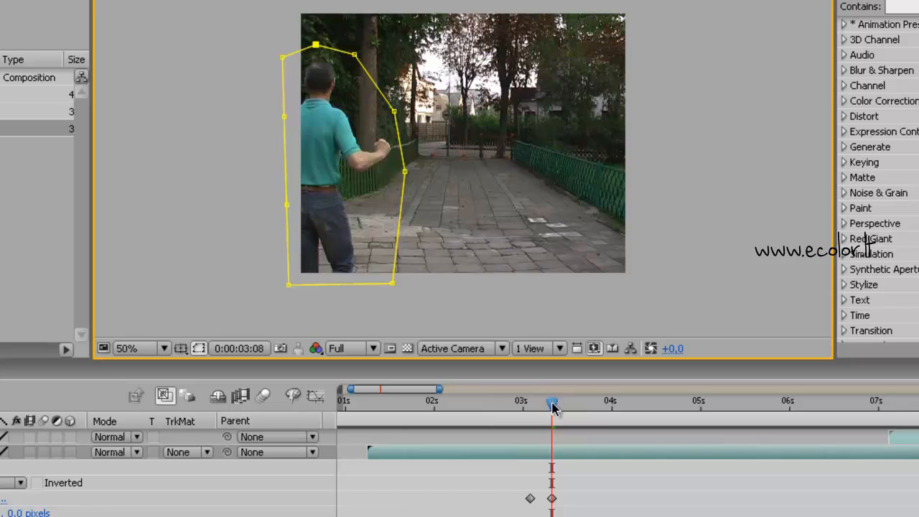
Widen the right side of the mask around the man's head and hand at 0:00:03:11, and beside his hand at 0:00:03:16
left_click_drag(552, 407, 562, 406)
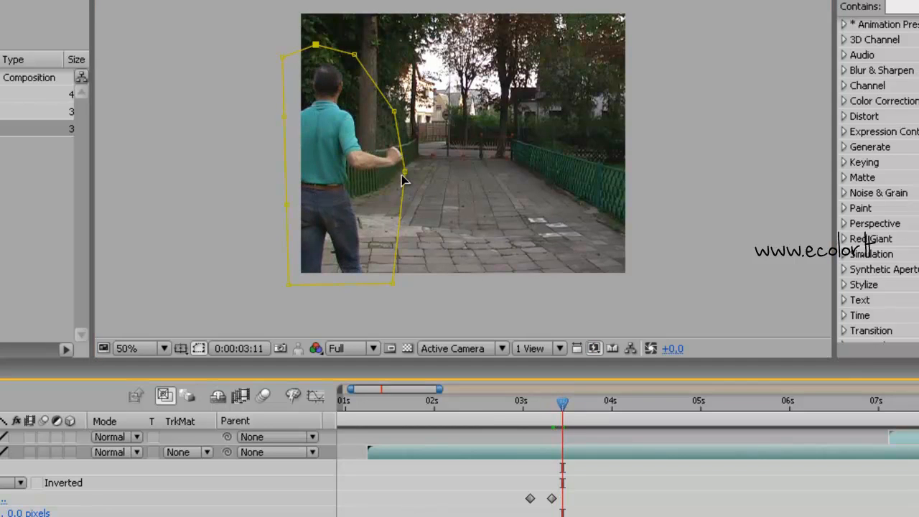
left_click_drag(407, 174, 417, 163)
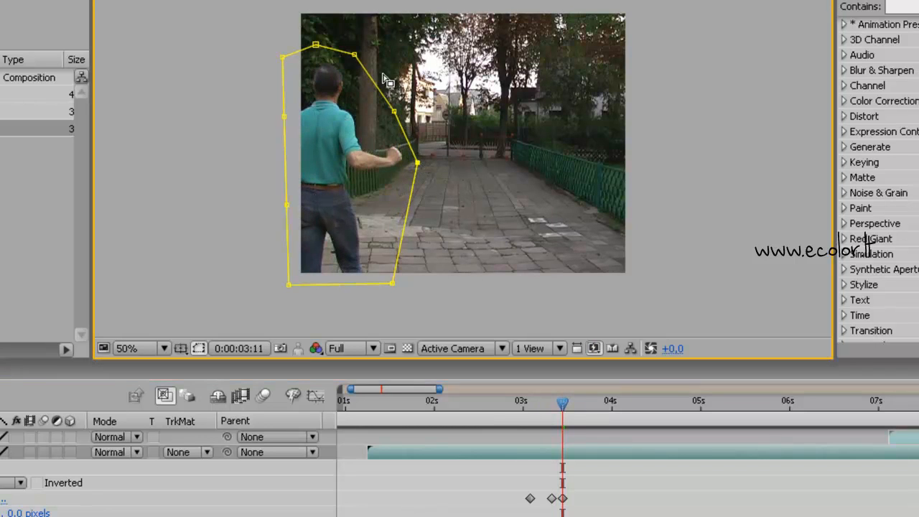
left_click_drag(395, 111, 403, 106)
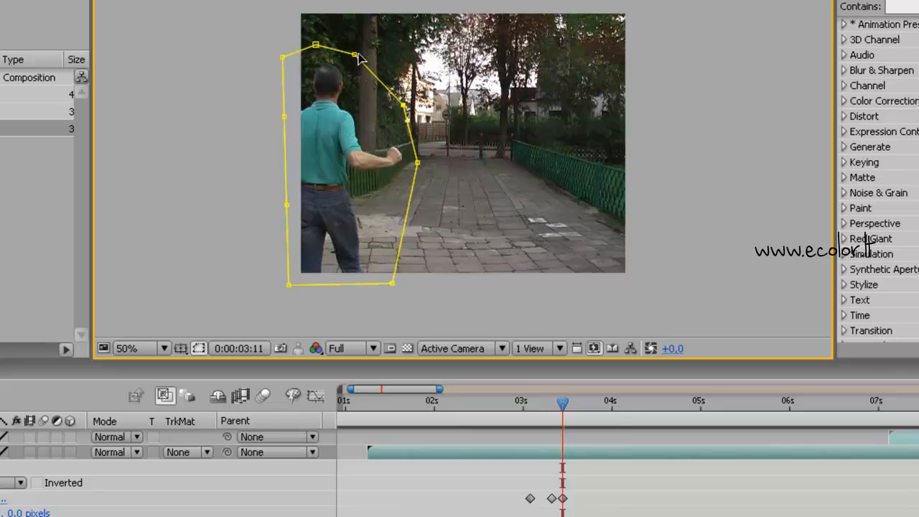
left_click_drag(355, 55, 364, 49)
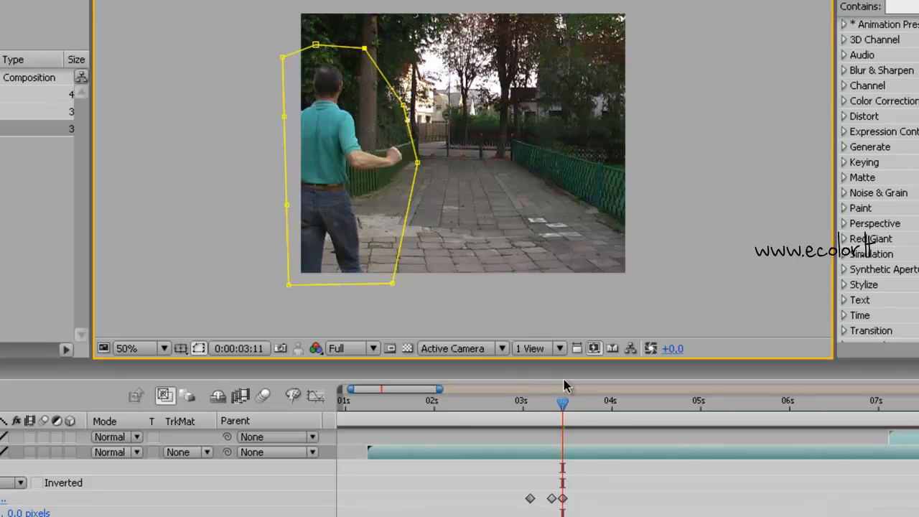
left_click_drag(564, 406, 580, 406)
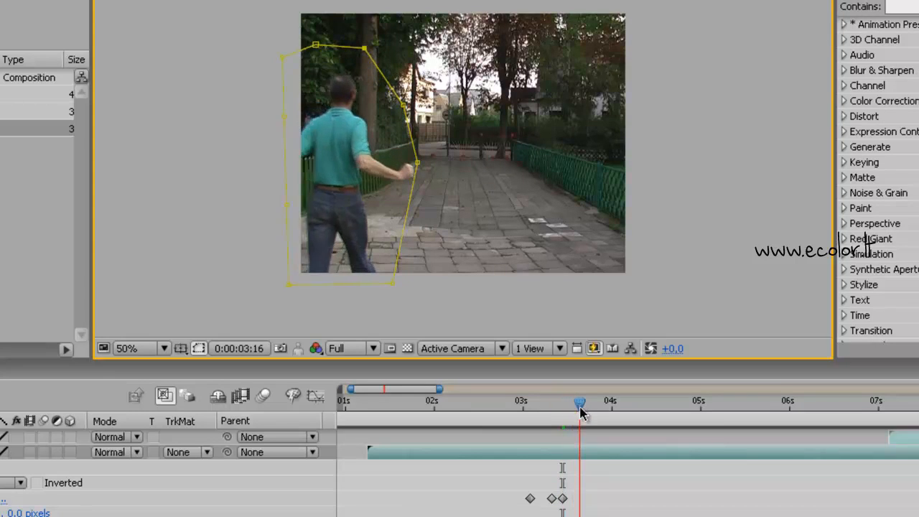
mouse_move(418, 164)
left_mouse_down()
mouse_move(431, 180)
mouse_move(430, 172)
left_mouse_up()
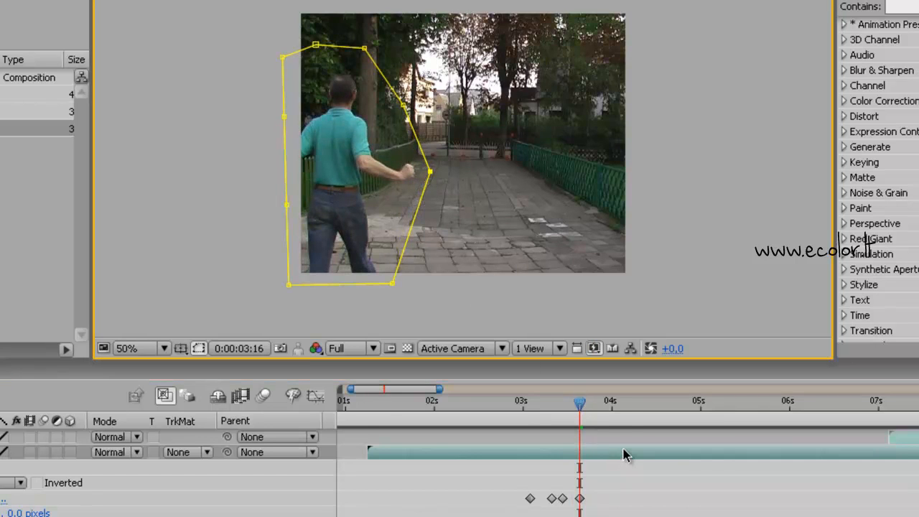
At 0:00:03:19, shift the mask's two right-hand vertices and its lower-right corner outward to clear the man's arm and legs
left_click_drag(580, 403, 590, 410)
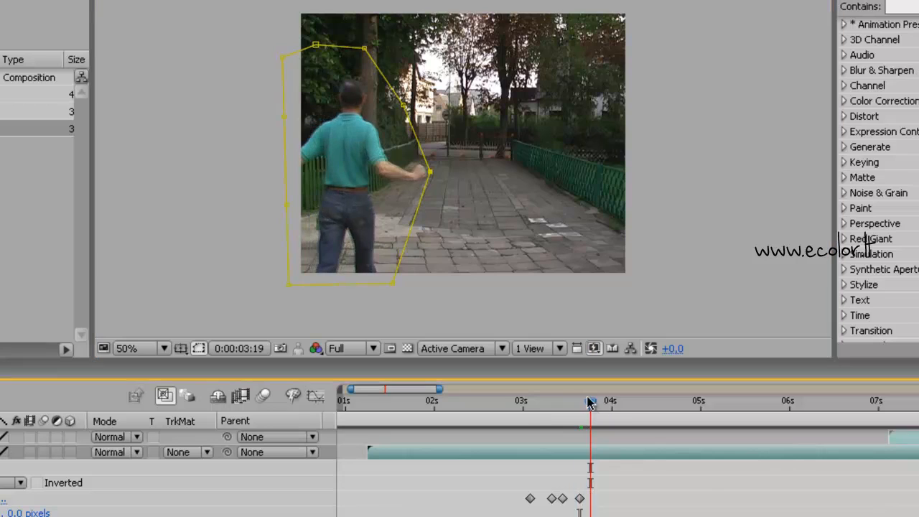
left_click_drag(407, 115, 424, 103)
left_click_drag(435, 174, 442, 185)
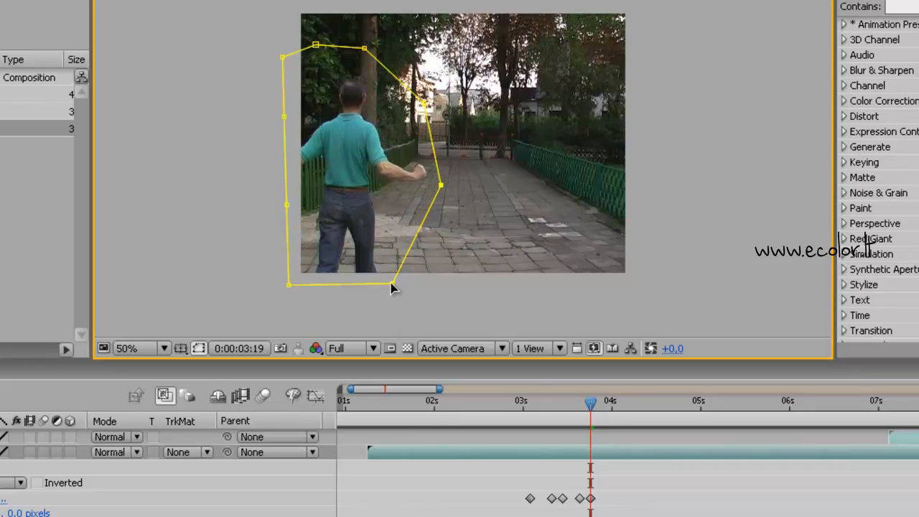
left_click_drag(393, 287, 416, 291)
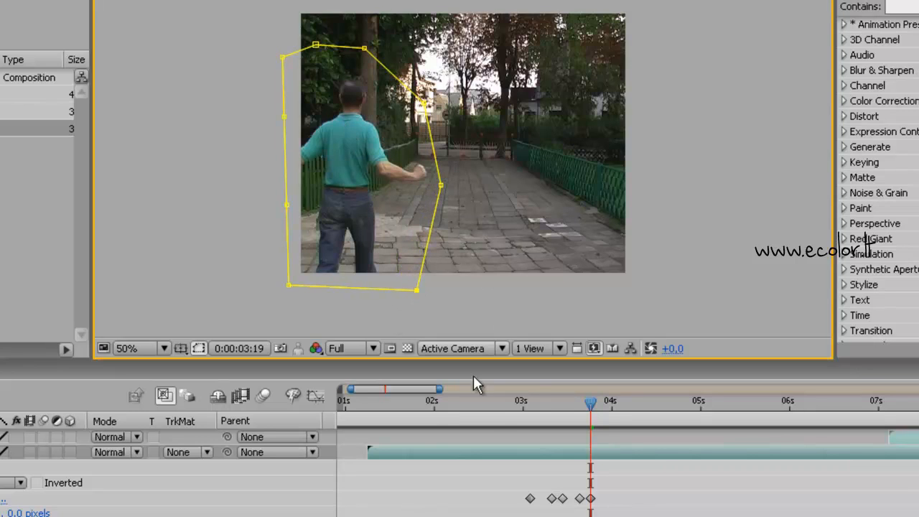
At 0:00:03:20, move the mask's two vertices around the man's outstretched hand farther to the right
left_click(599, 405)
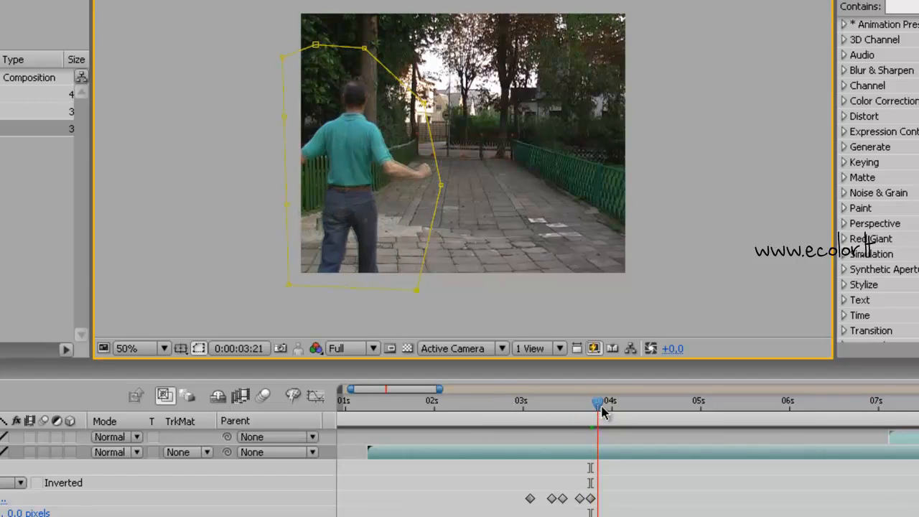
mouse_move(603, 411)
left_mouse_down()
mouse_move(588, 418)
mouse_move(600, 420)
left_mouse_up()
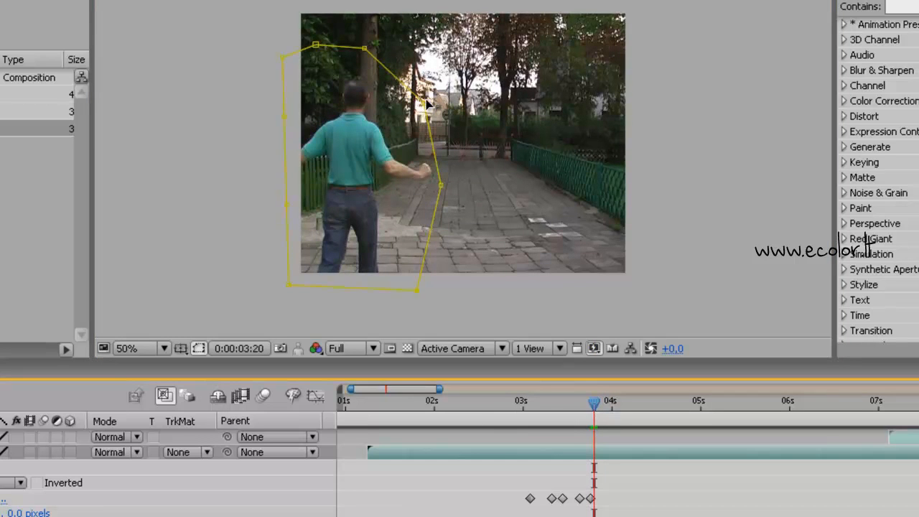
left_click_drag(432, 104, 437, 105)
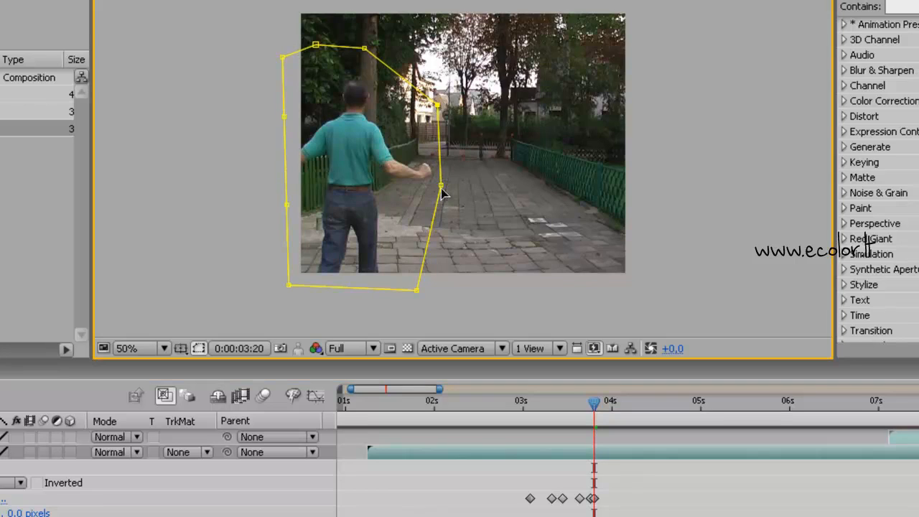
left_click_drag(441, 184, 454, 184)
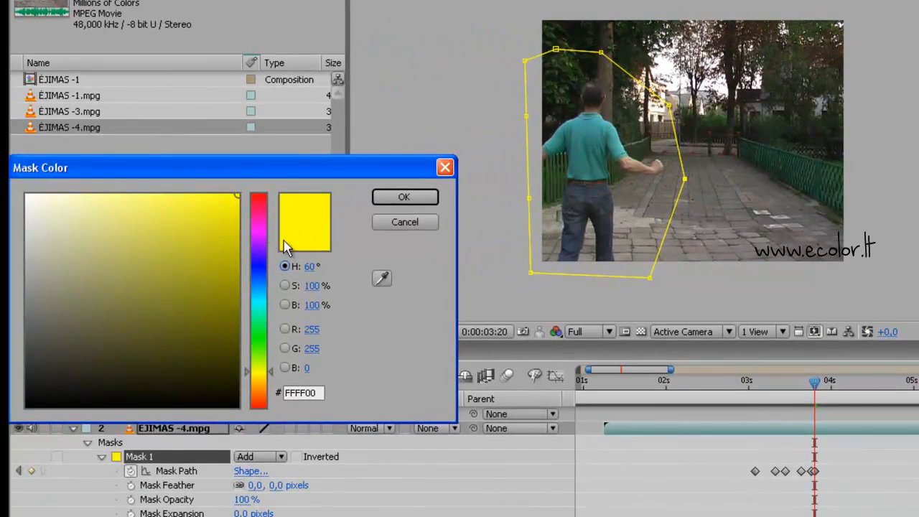
Change the mask outline's colour from yellow to pink, FF006C
left_click(260, 208)
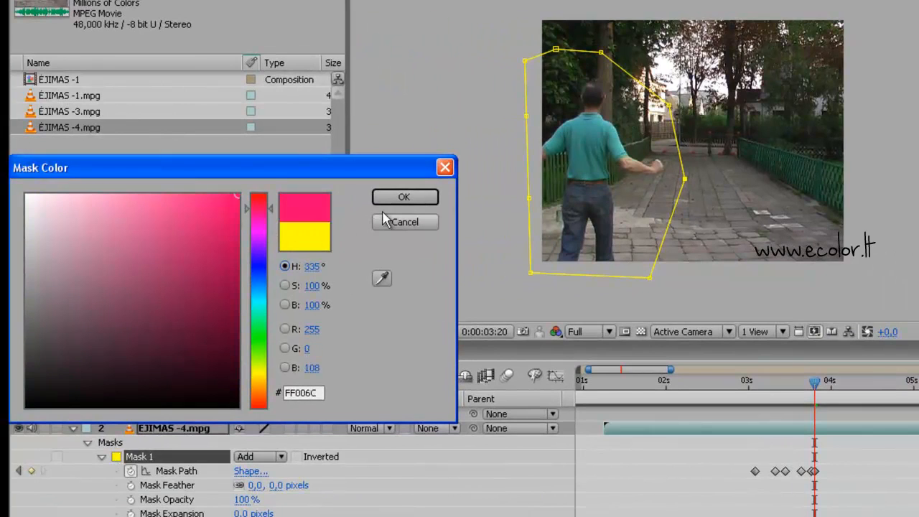
left_click(403, 198)
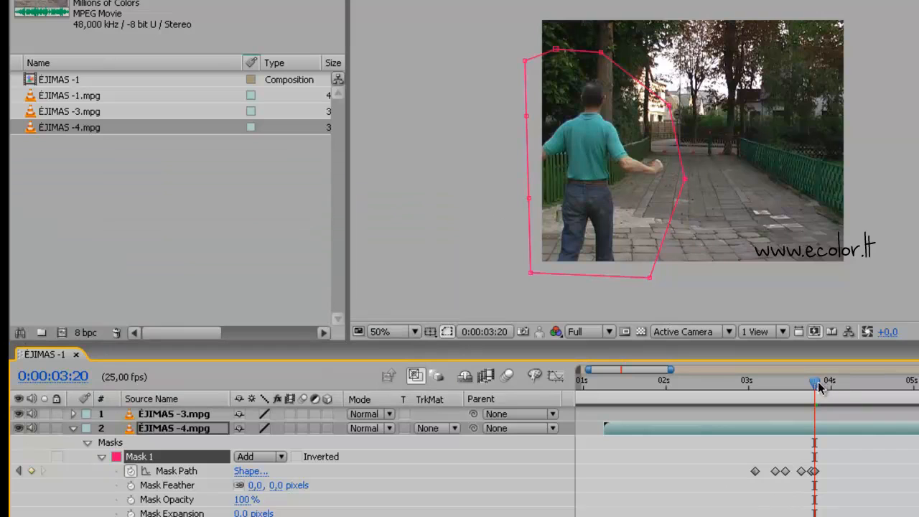
Move the mask vertex beside the man's right hand outward at 0:00:03:23, and the upper-right vertex outward at 0:00:04:01
left_click_drag(817, 382, 826, 391)
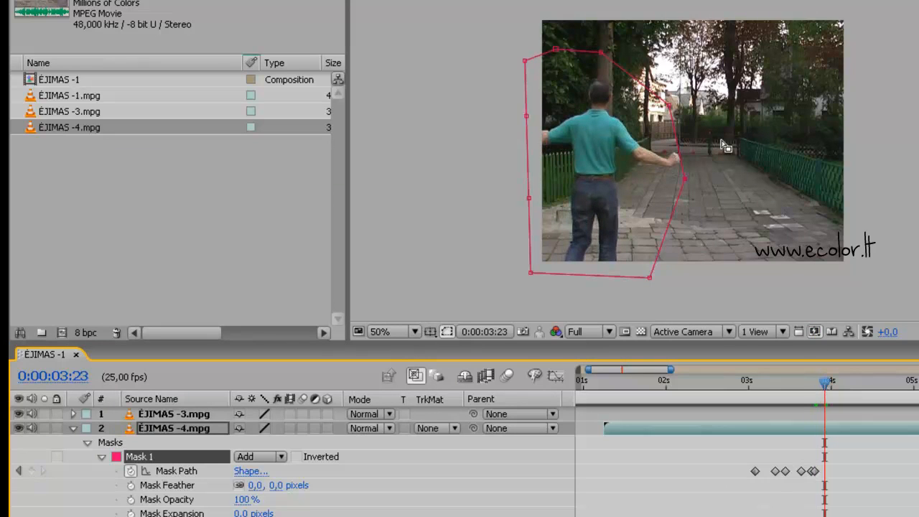
left_click_drag(684, 183, 698, 176)
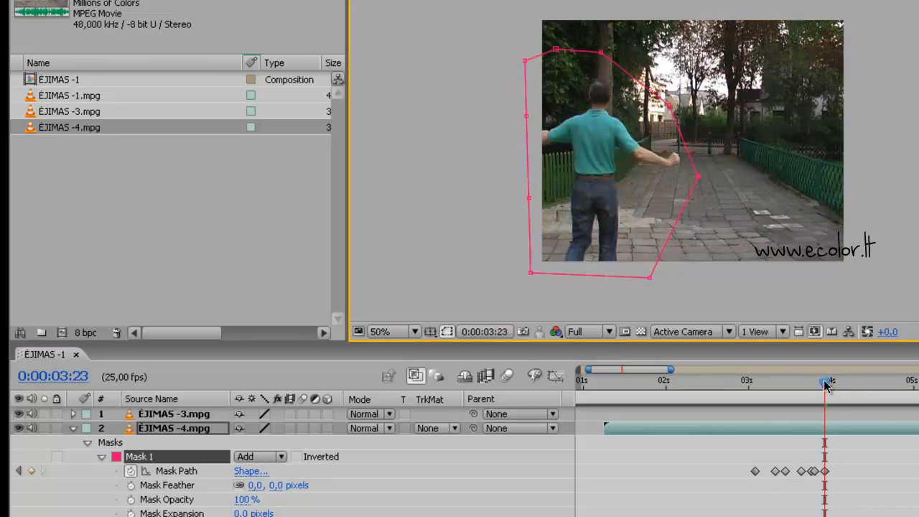
left_click_drag(825, 386, 834, 380)
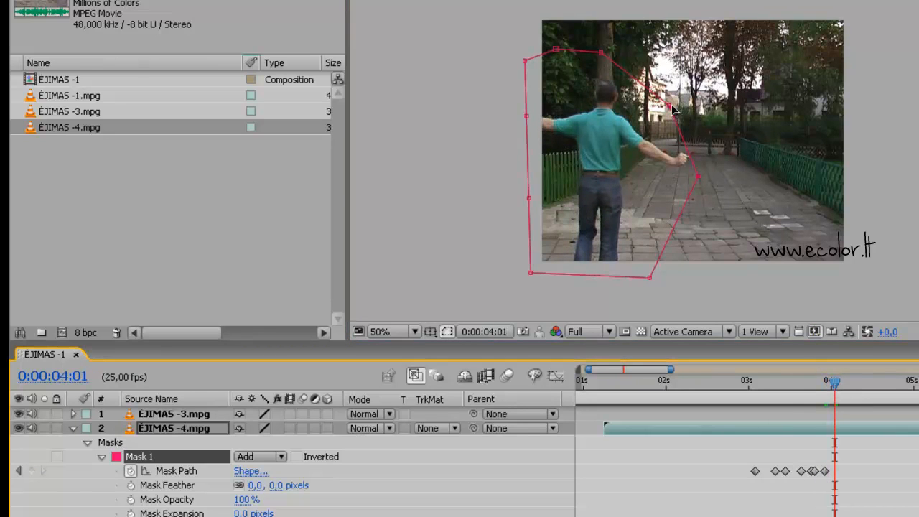
left_click_drag(668, 106, 692, 105)
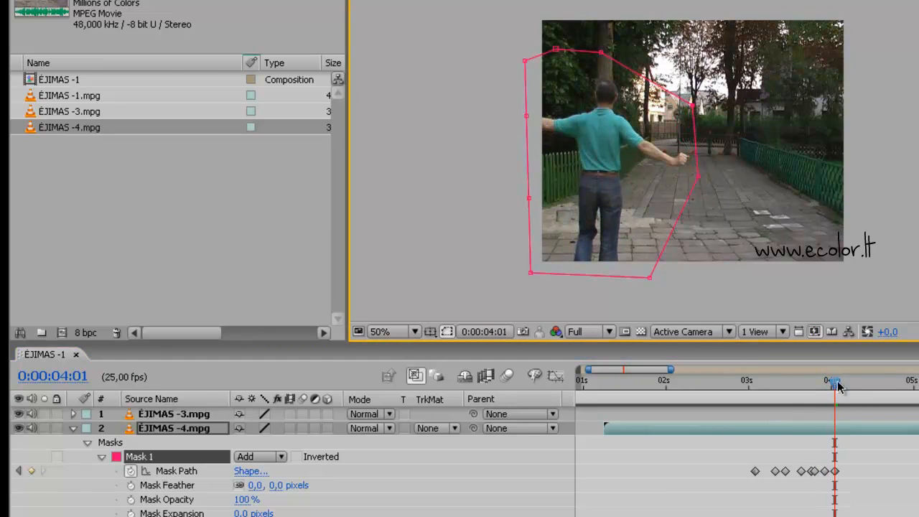
At 0:00:04:14, shift the mask's two right-hand vertices outward and lower its three top vertices closer to the man's head and raised arm
left_click_drag(836, 384, 861, 390)
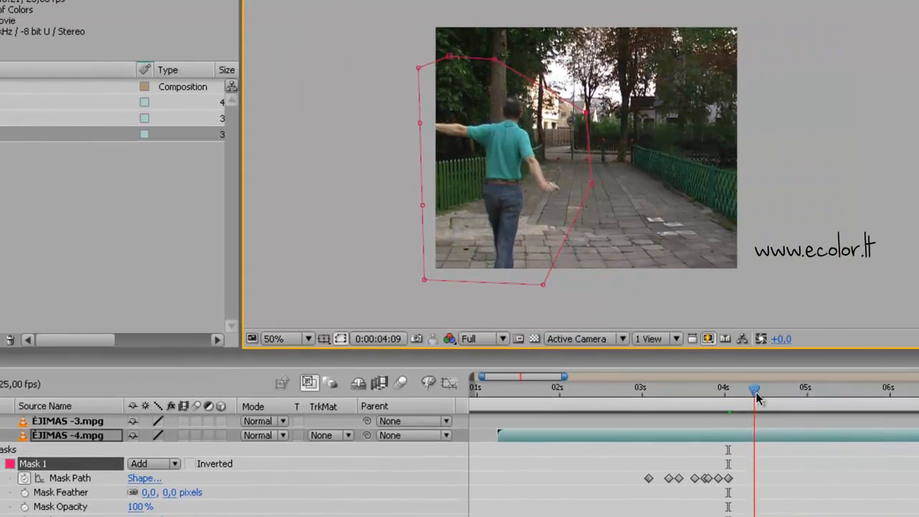
left_click_drag(757, 398, 766, 400)
left_click_drag(687, 408, 689, 402)
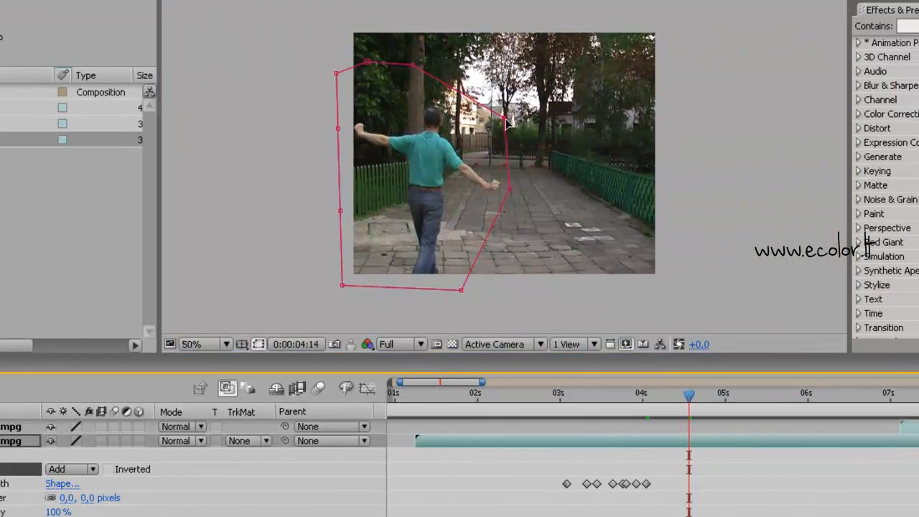
left_click_drag(506, 121, 519, 118)
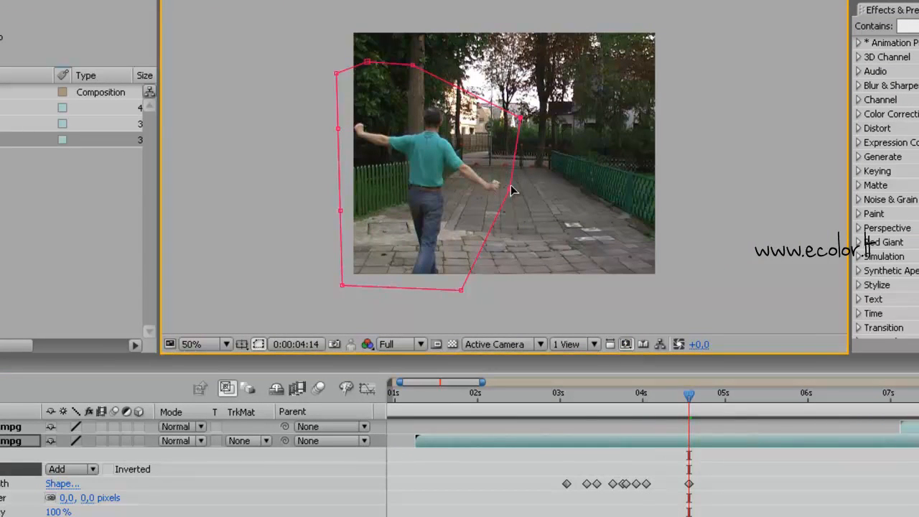
left_click_drag(512, 190, 526, 195)
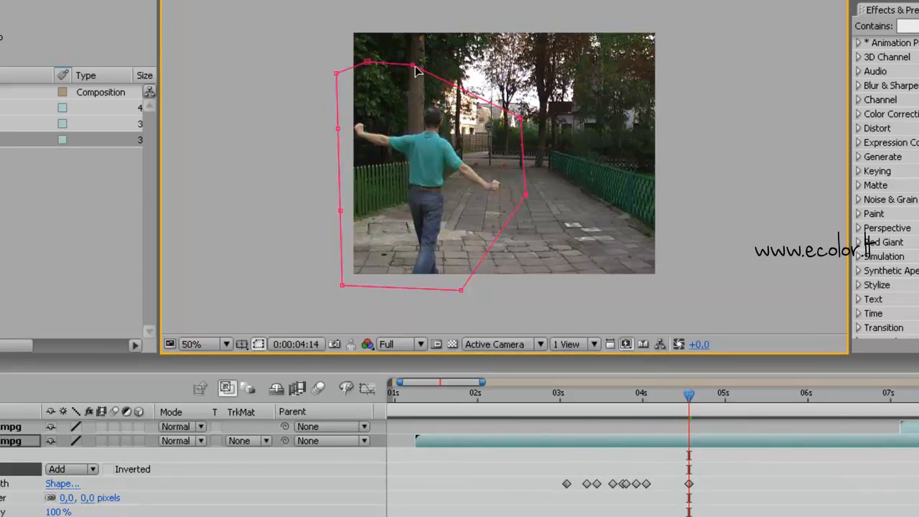
left_click_drag(417, 67, 429, 94)
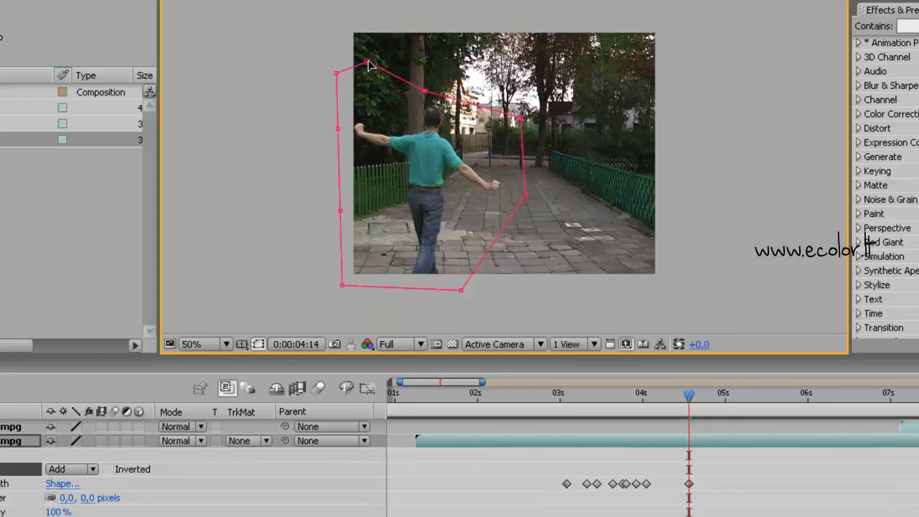
left_click_drag(368, 62, 377, 93)
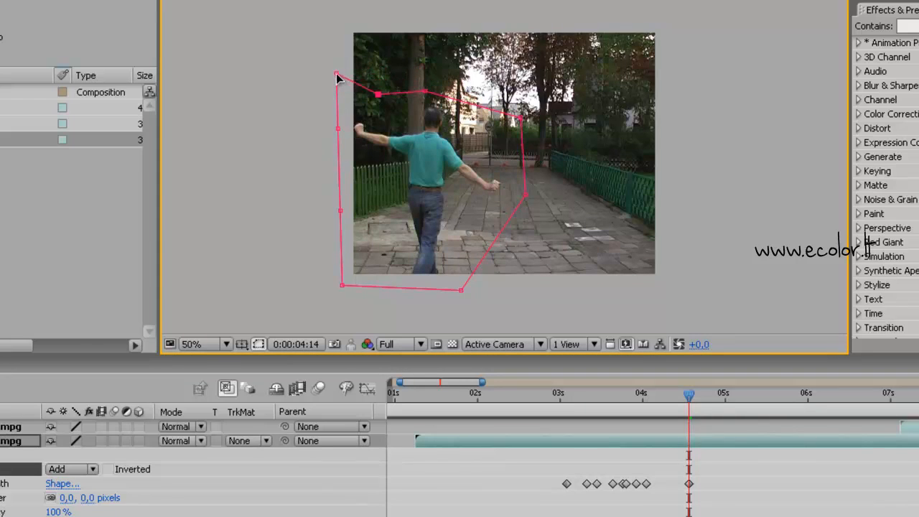
left_click_drag(337, 75, 337, 96)
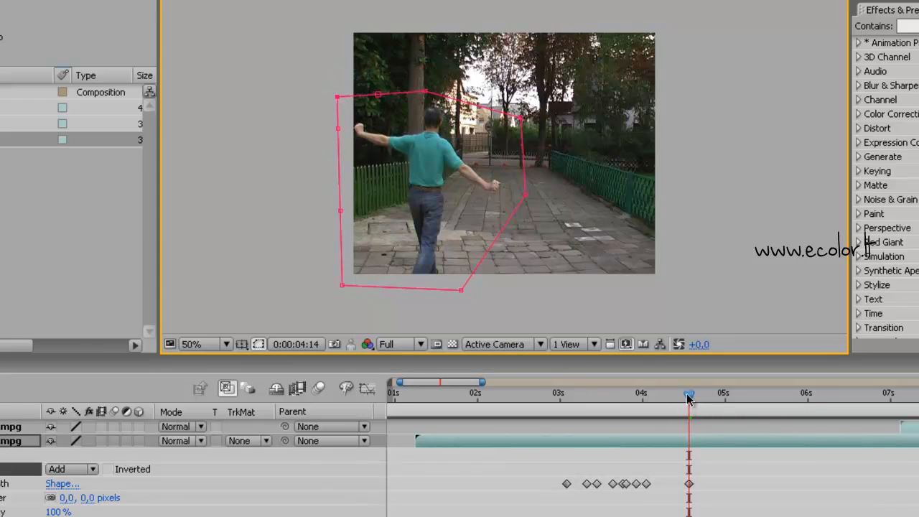
At 0:00:05:00, pull the mask's upper-left, left-side and lower-left vertices inward toward the man
left_click_drag(688, 399, 724, 402)
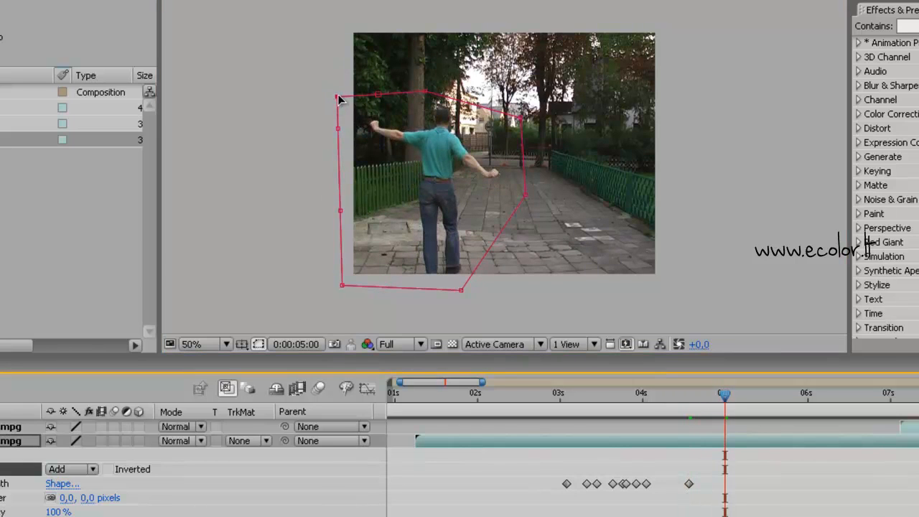
left_click_drag(341, 96, 364, 97)
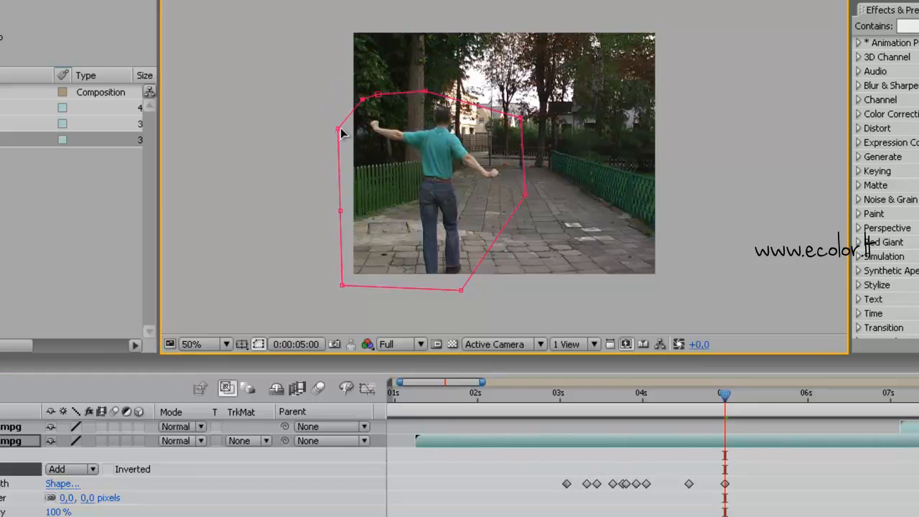
left_click_drag(340, 133, 364, 131)
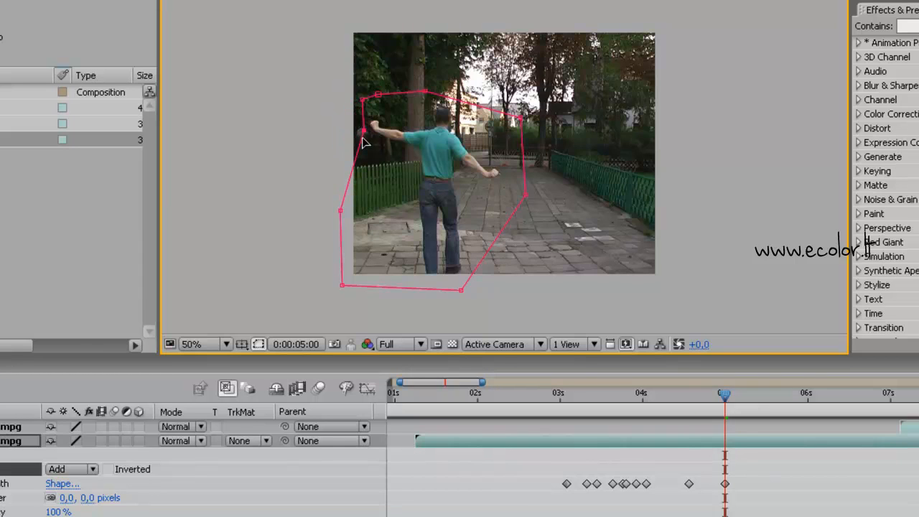
left_click_drag(344, 217, 373, 211)
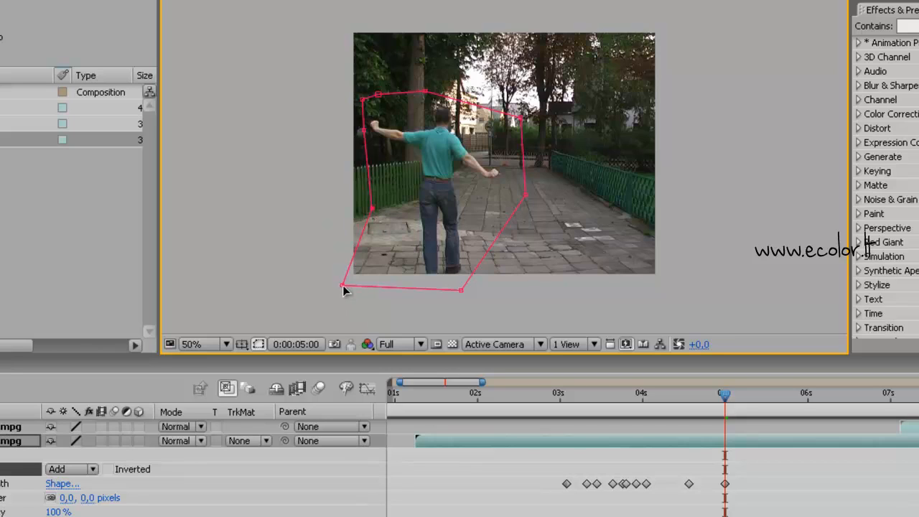
left_click_drag(341, 287, 412, 293)
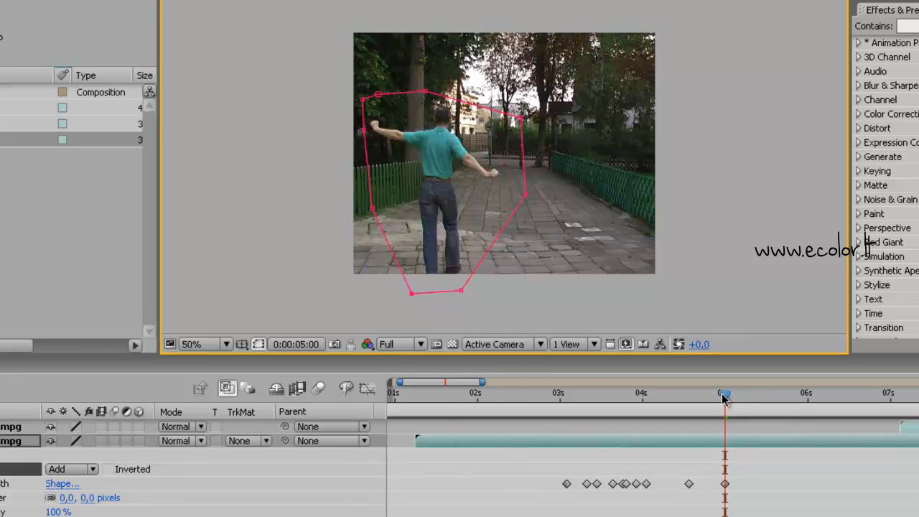
At 0:00:05:12, move the mask's lower-right corner outward and bring its lower-left corner and left-side vertices in around the man's leg and arm
left_click_drag(722, 396, 767, 402)
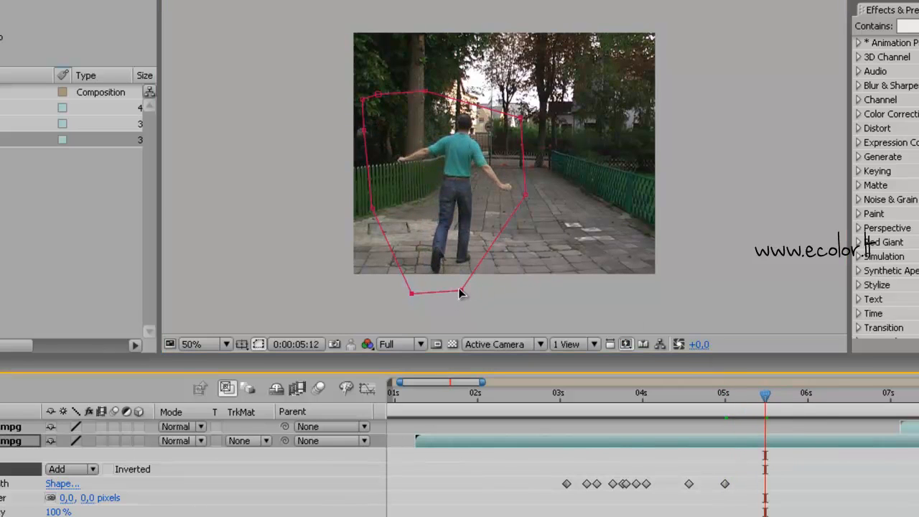
left_click_drag(462, 291, 479, 284)
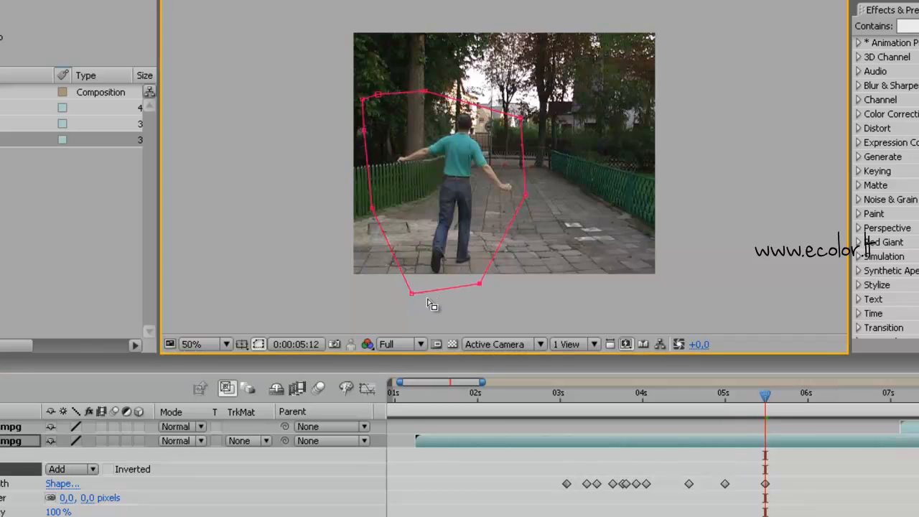
left_click_drag(408, 295, 433, 293)
left_click_drag(376, 213, 421, 224)
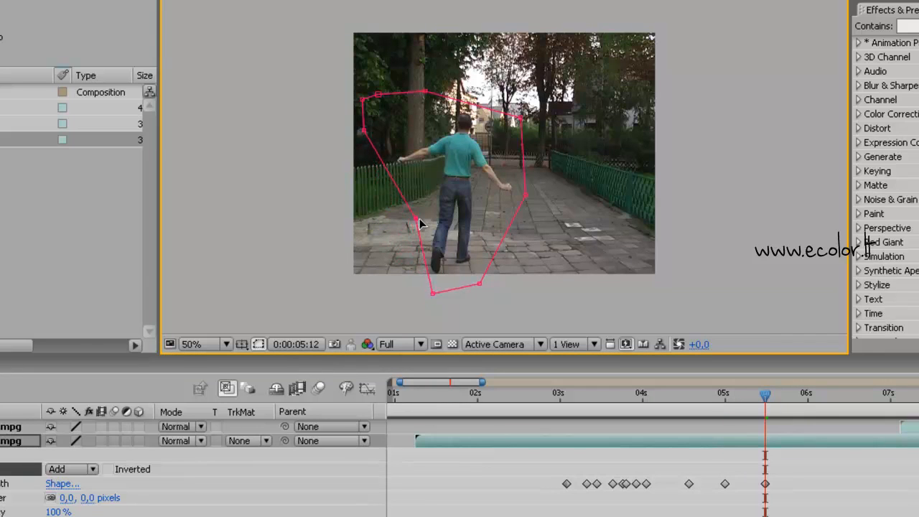
left_click_drag(365, 135, 387, 153)
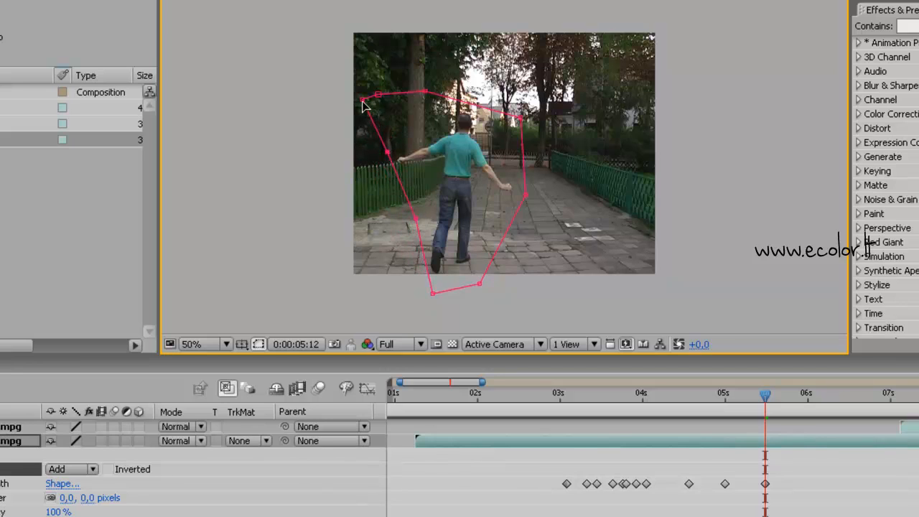
left_click_drag(364, 101, 400, 123)
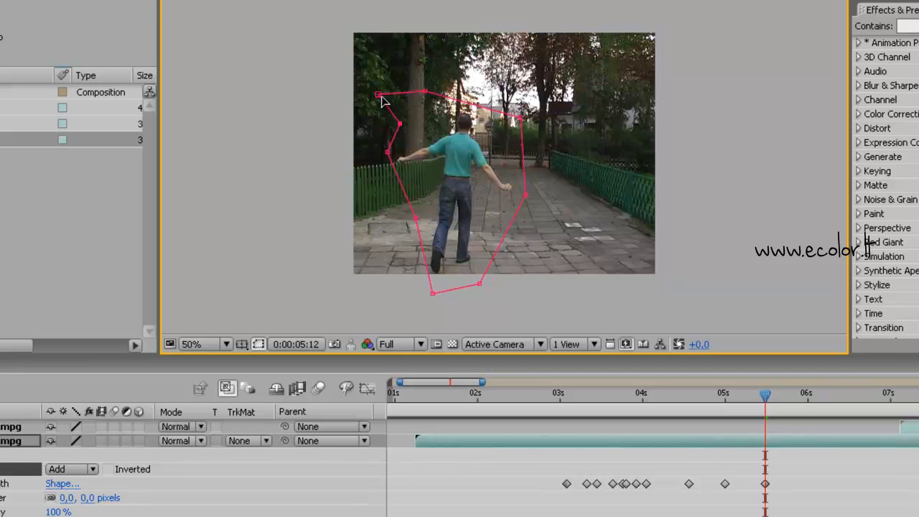
At 0:00:05:12, reshape the top of the mask around the man's head and set the upper-right vertex just beyond his right arm
left_click_drag(378, 94, 461, 107)
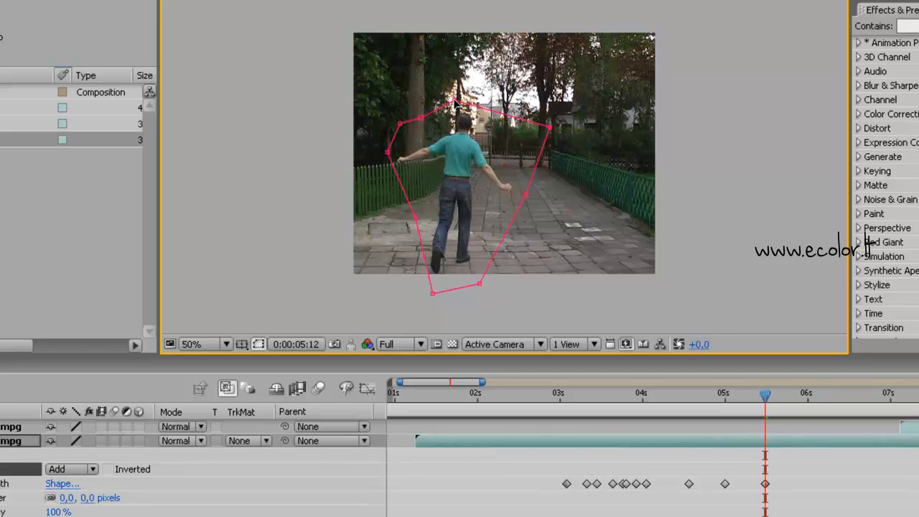
left_click_drag(455, 103, 456, 95)
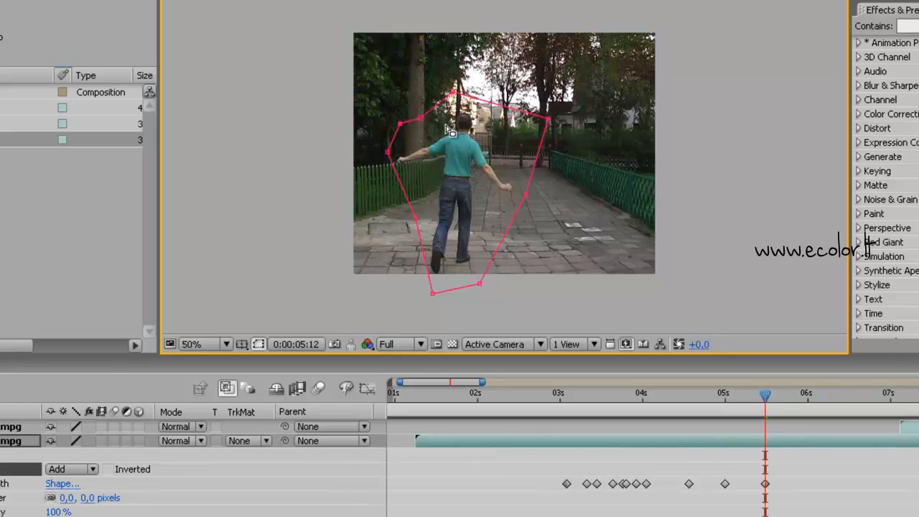
left_click_drag(548, 119, 531, 134)
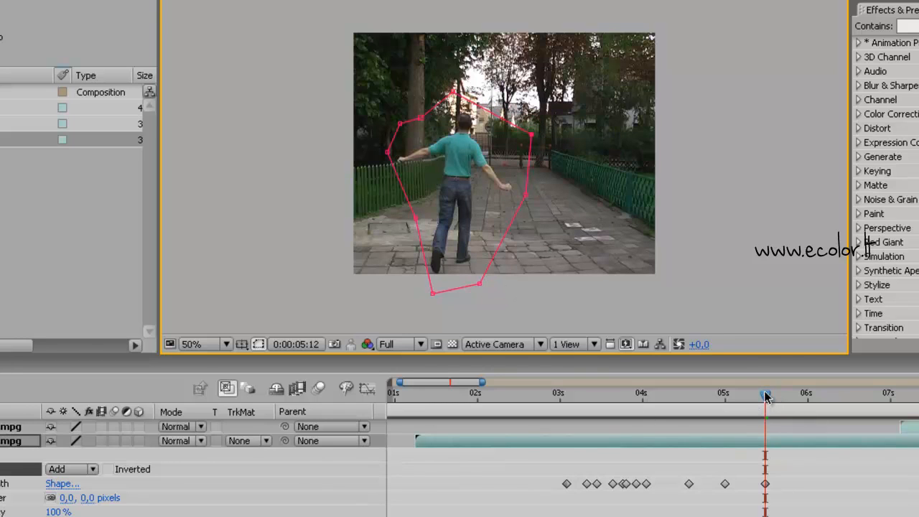
At 0:00:05:21, tighten the mask's left side, lower-left corner and top around the man, and pull the upper-right vertex slightly inward
left_click_drag(767, 397, 793, 397)
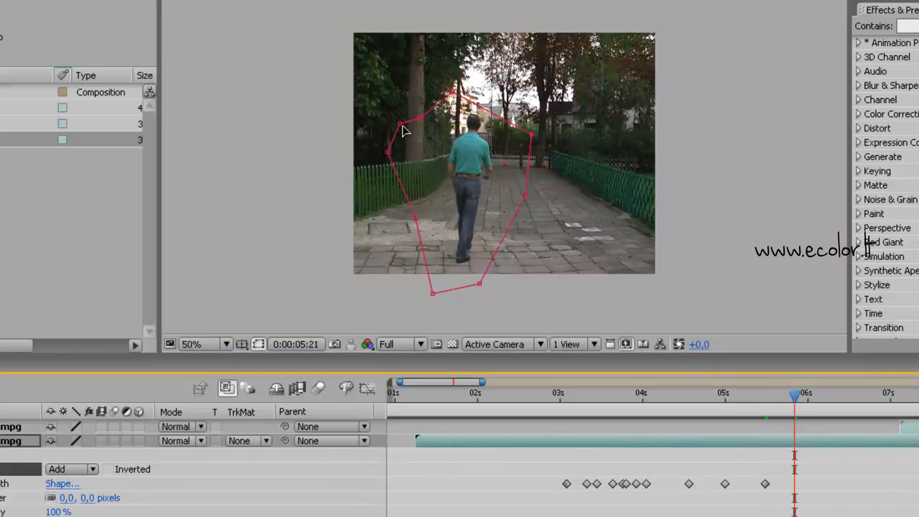
left_click_drag(402, 125, 435, 135)
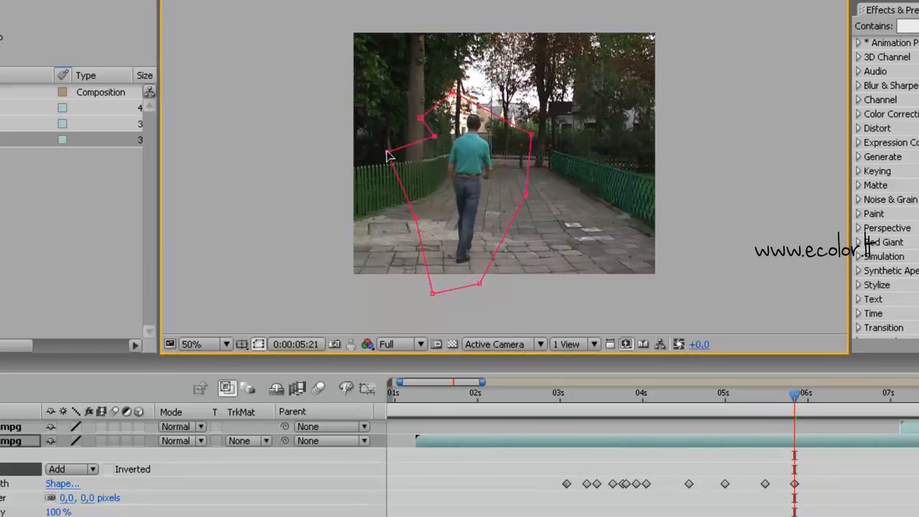
left_click_drag(387, 152, 433, 167)
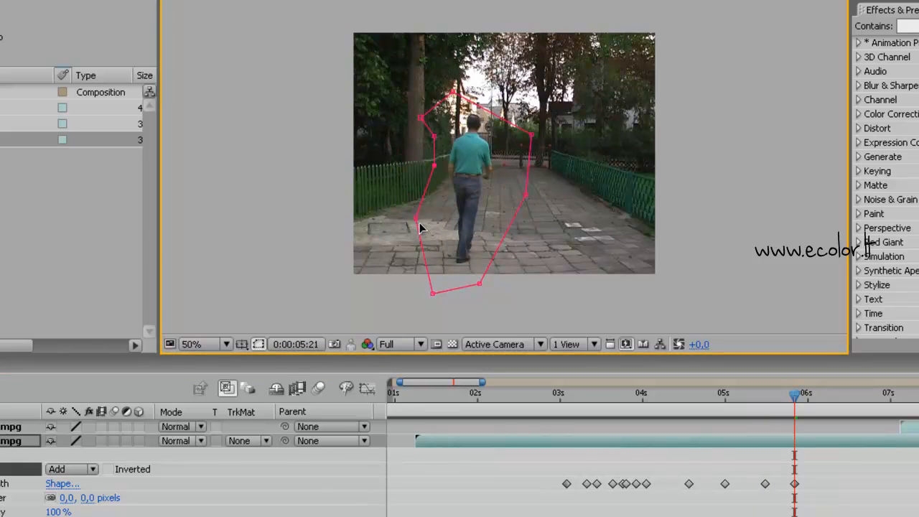
left_click_drag(427, 224, 455, 222)
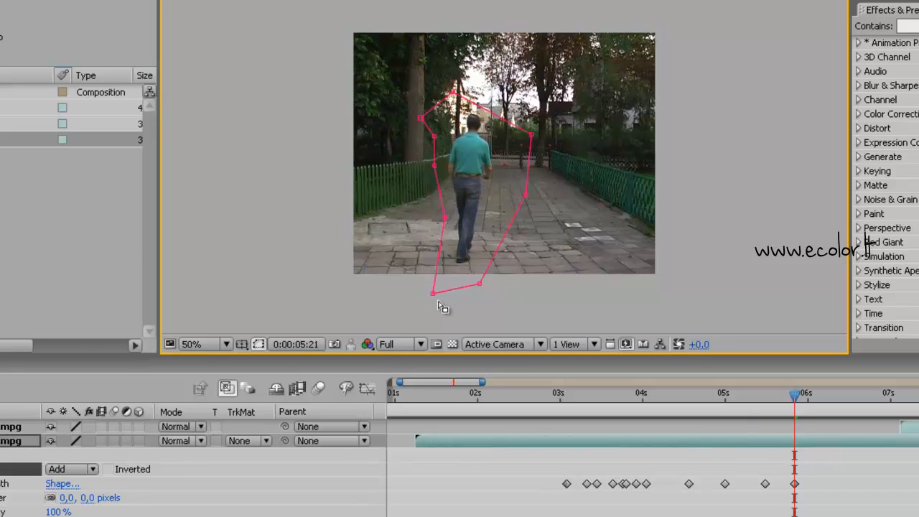
left_click_drag(434, 293, 452, 277)
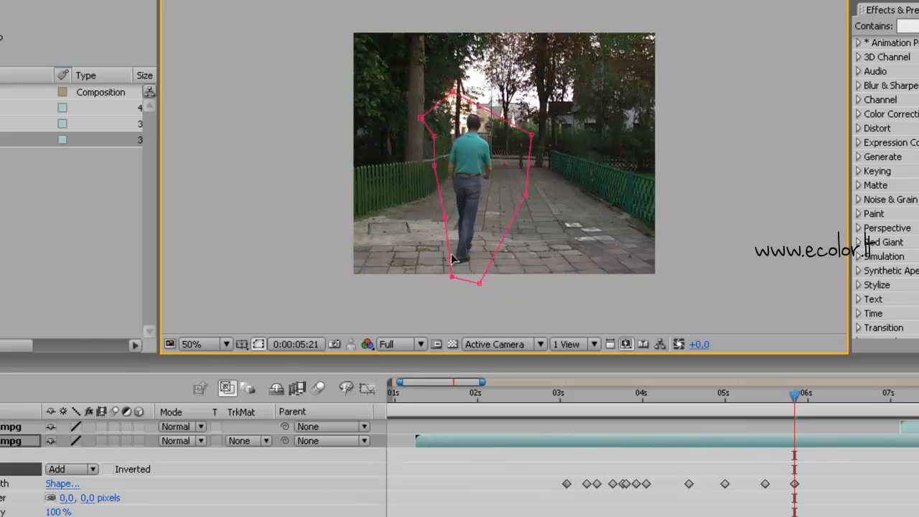
left_click_drag(421, 118, 468, 102)
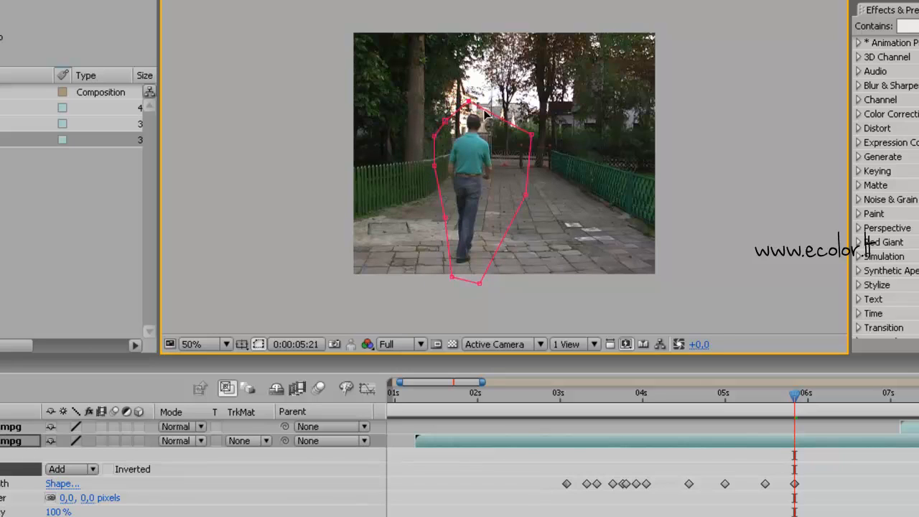
left_click_drag(534, 136, 526, 131)
At 0:00:06:09, move the mask's right-side vertex outward past the man's hand and shift its lower-right corner outward and slightly up
scroll(653, 452, "right", 3)
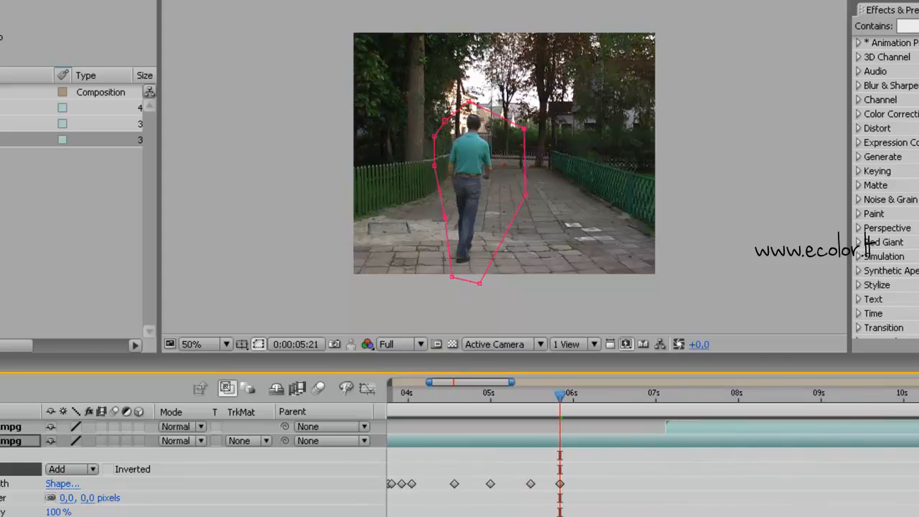
left_click_drag(562, 399, 605, 413)
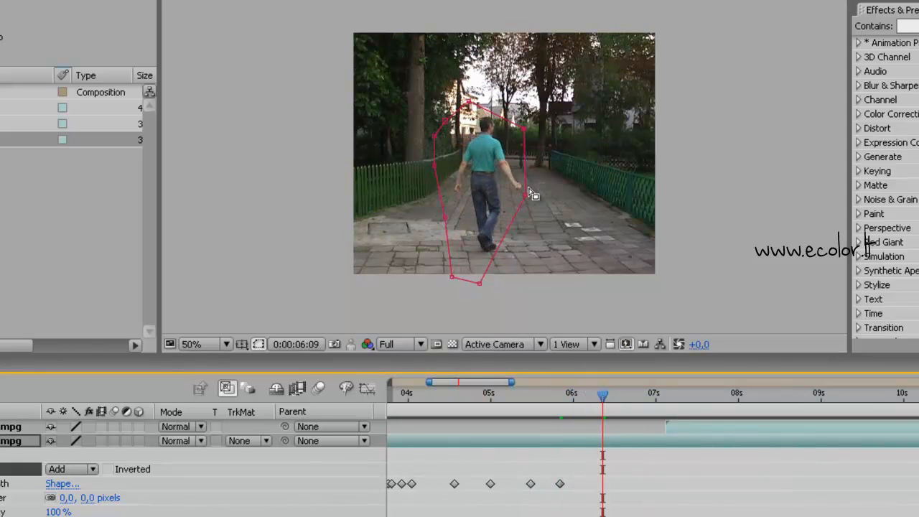
left_click_drag(527, 195, 543, 196)
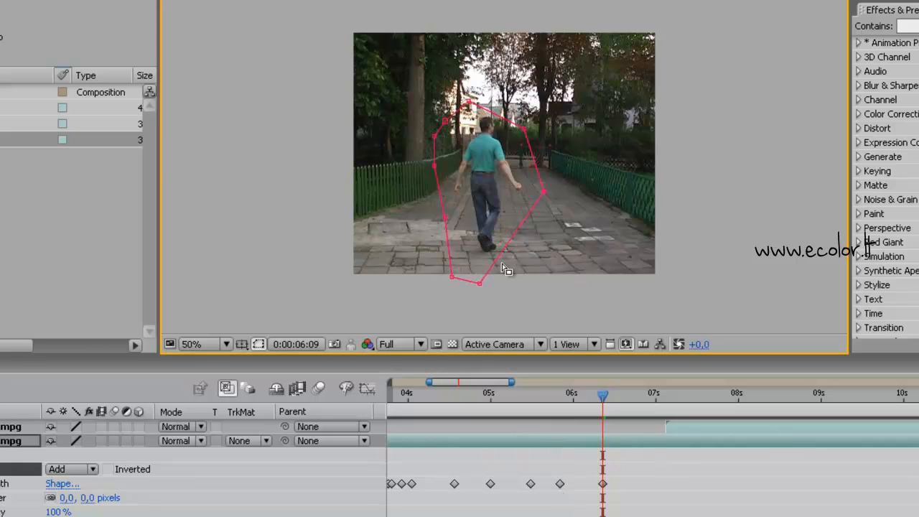
left_click_drag(479, 284, 495, 277)
At 0:00:09:11, draw a closed eight-point mask on the upper video layer around the man at the frame's right edge
left_click_drag(603, 400, 643, 405)
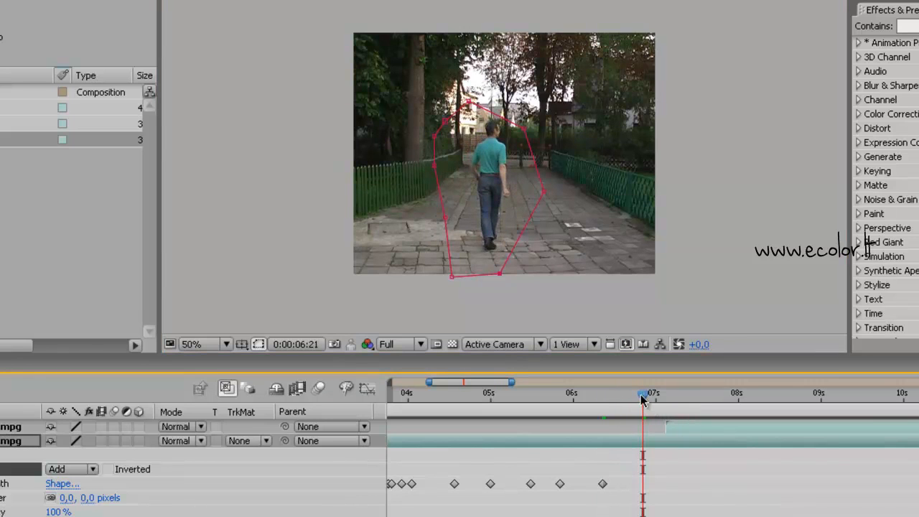
left_click_drag(643, 401, 670, 416)
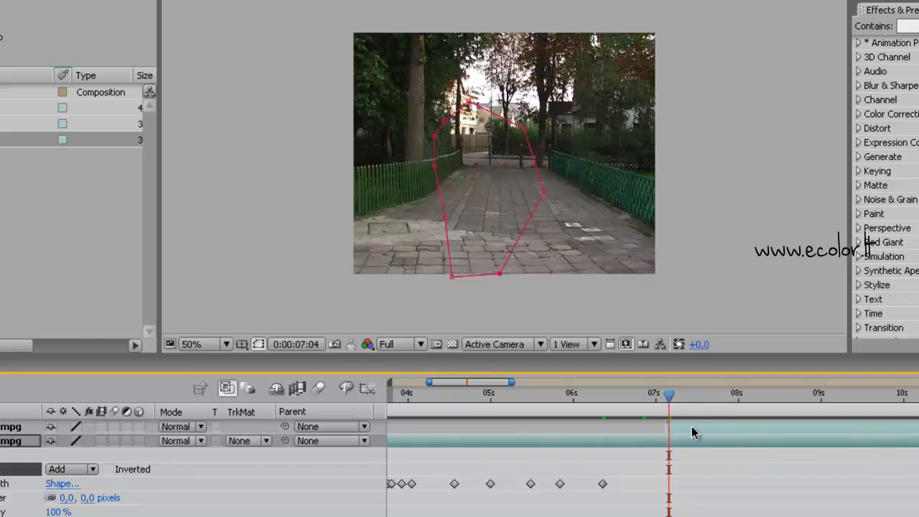
left_click_drag(673, 399, 852, 425)
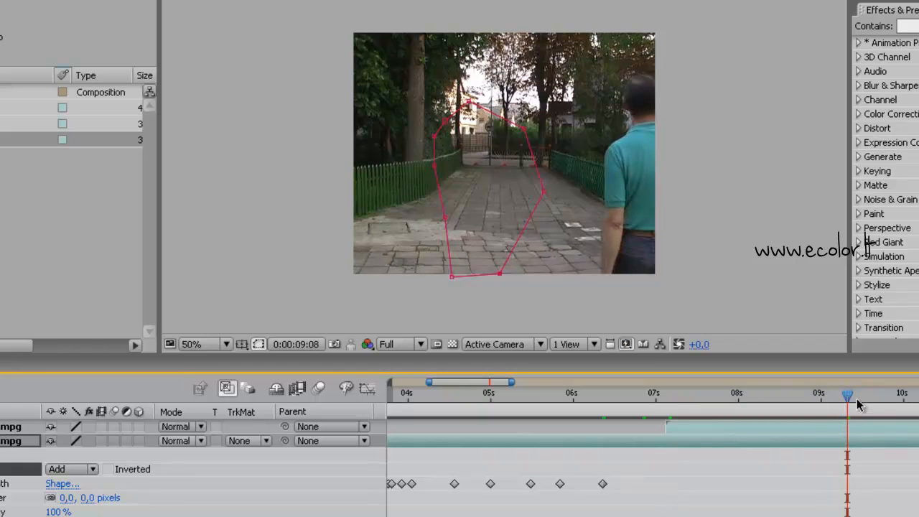
mouse_move(849, 399)
left_mouse_down()
mouse_move(865, 401)
mouse_move(857, 401)
left_mouse_up()
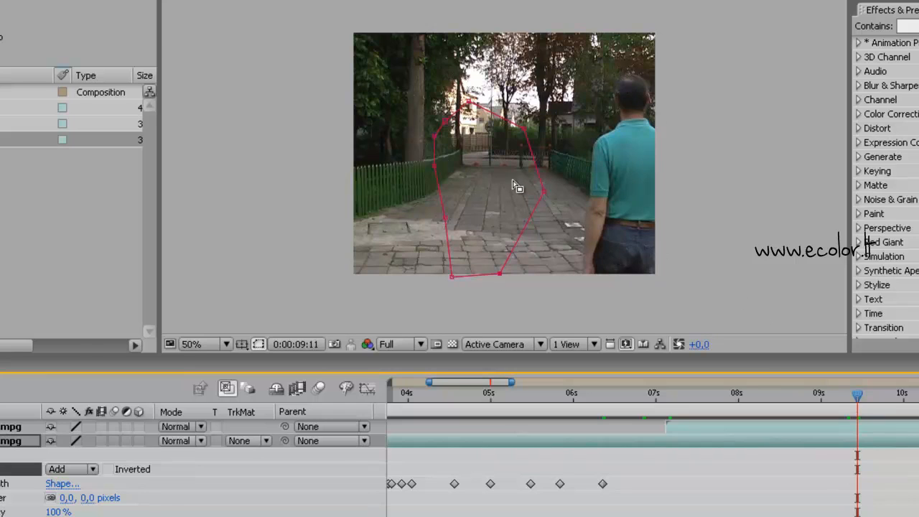
left_click(672, 71)
left_click(631, 61)
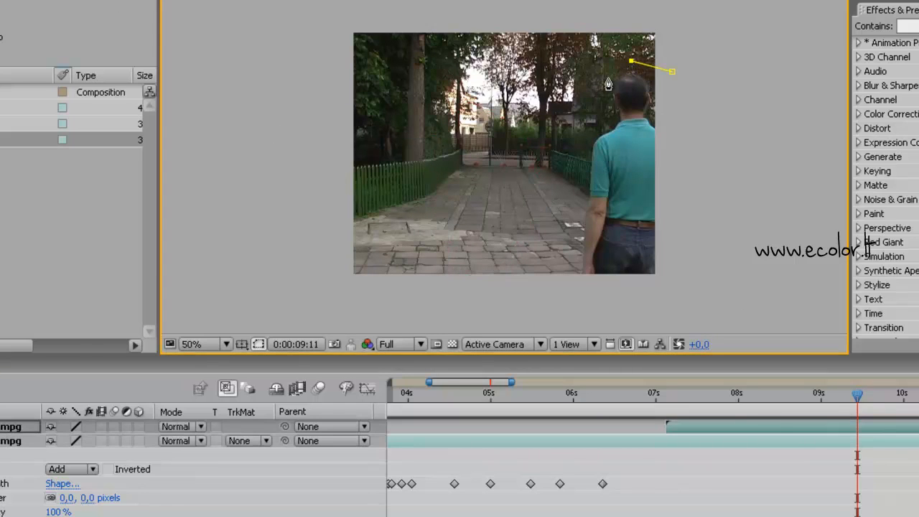
left_click(602, 79)
left_click(578, 128)
left_click(565, 195)
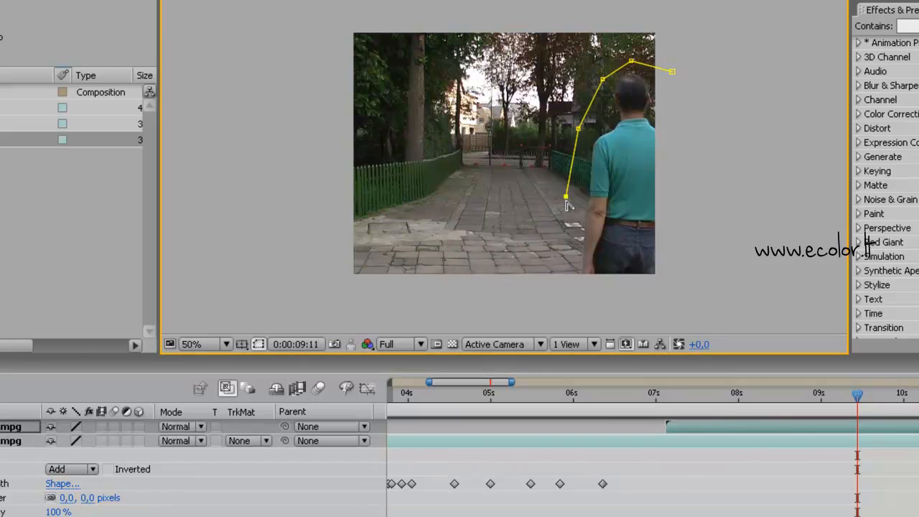
left_click(569, 284)
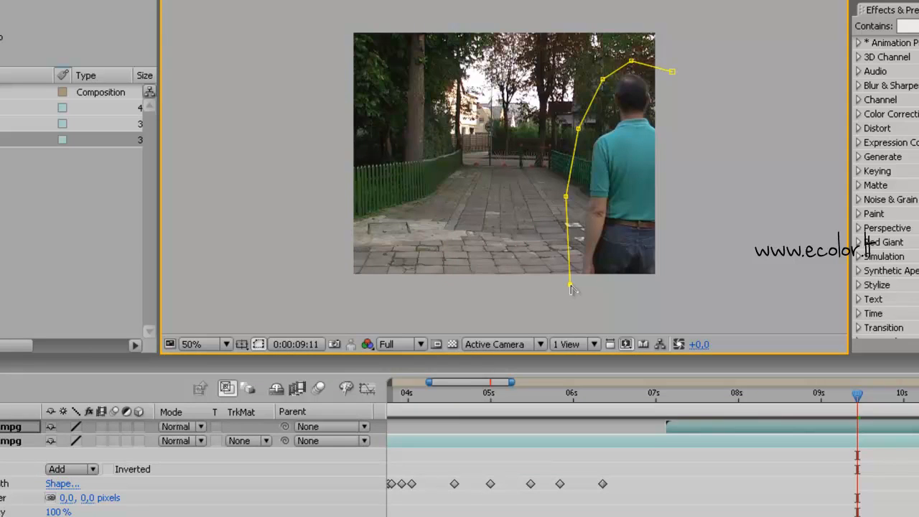
left_click(669, 282)
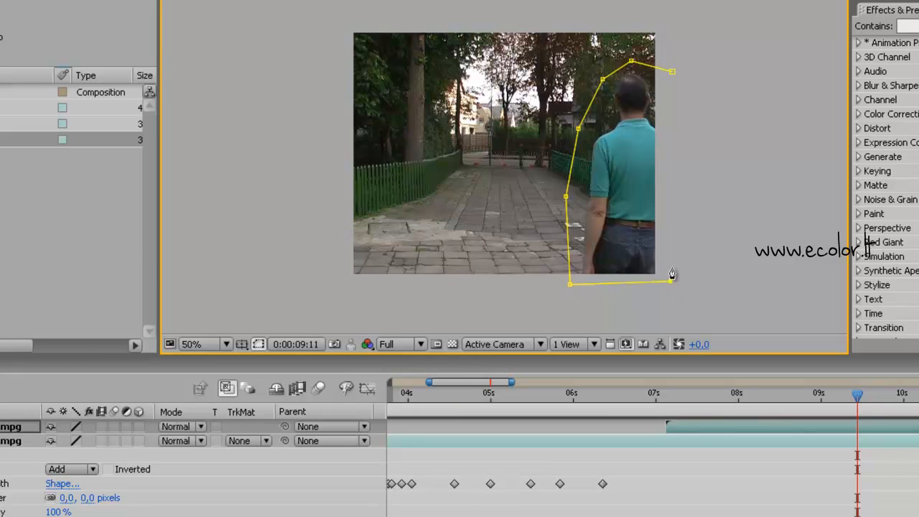
left_click(675, 166)
left_click(672, 73)
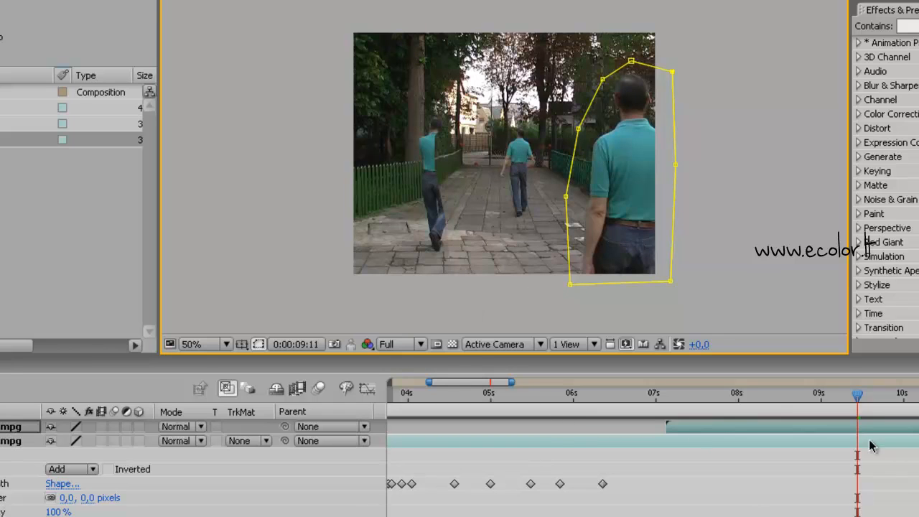
At 0:00:07:03, move the upper-right vertex of the lower video layer's mask slightly outward and up
left_click_drag(859, 400, 773, 438)
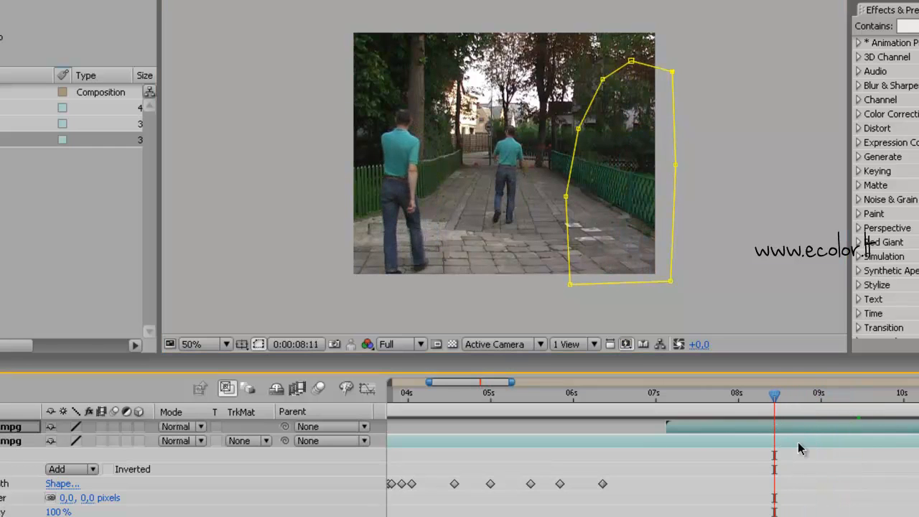
left_click(801, 445)
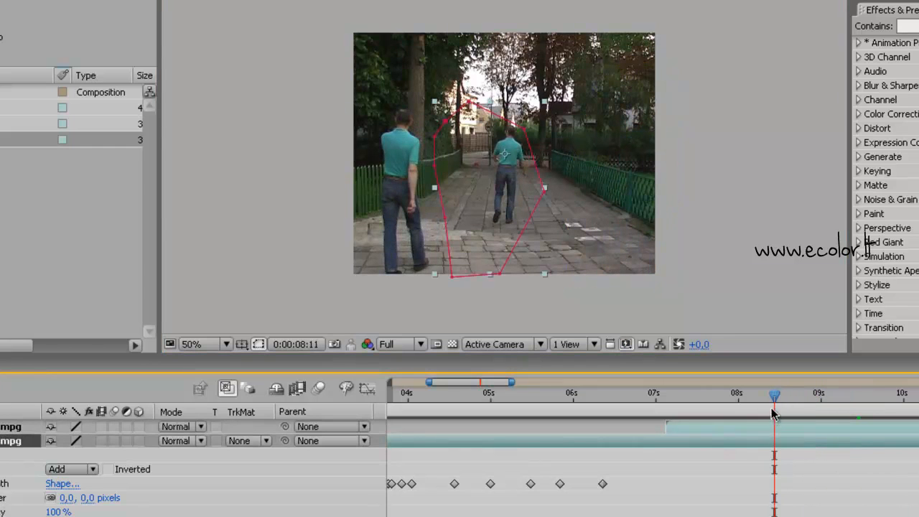
left_click_drag(774, 400, 665, 441)
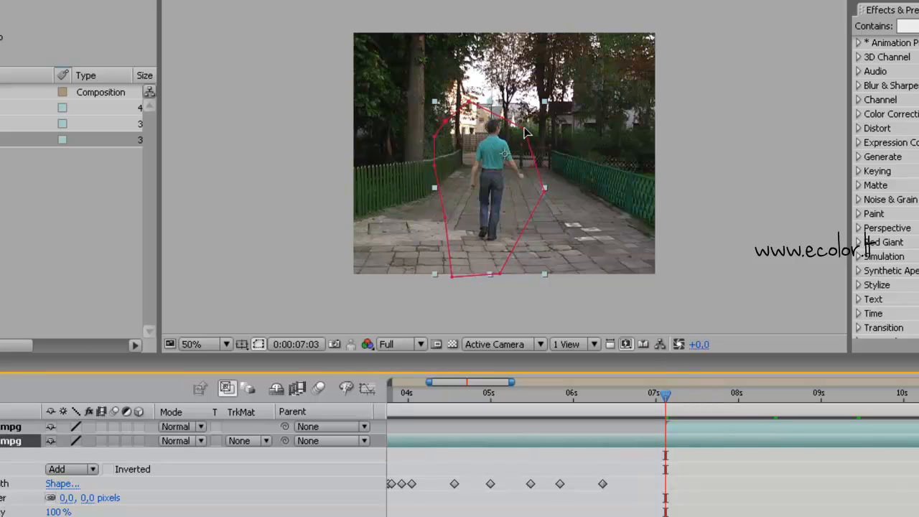
left_click_drag(527, 133, 533, 128)
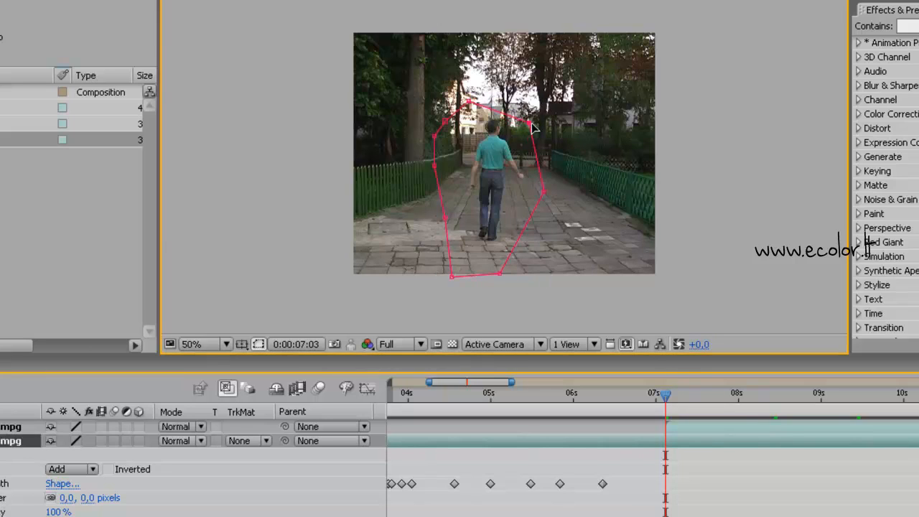
At 0:00:07:07, move the mask's upper-right vertex slightly outward beyond the man's raised hand
left_click(672, 399)
left_click_drag(675, 399, 679, 400)
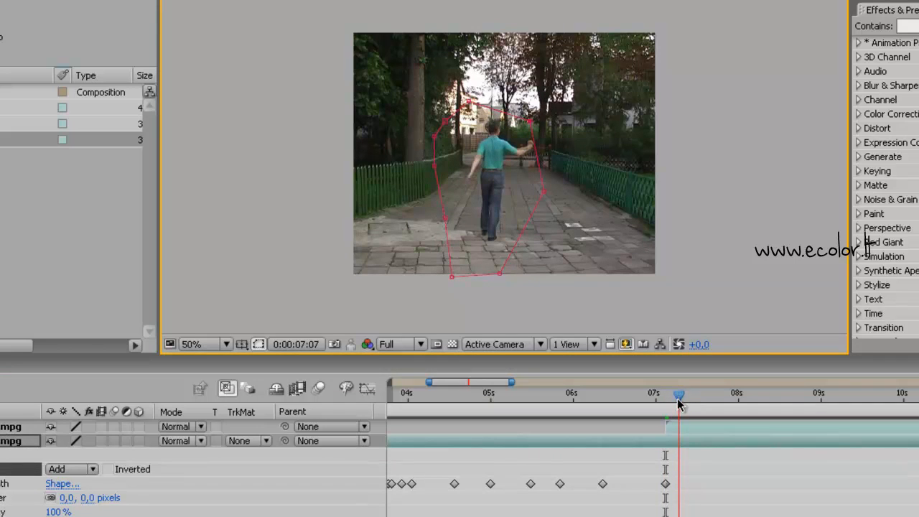
left_click(533, 122)
left_click_drag(532, 120, 534, 121)
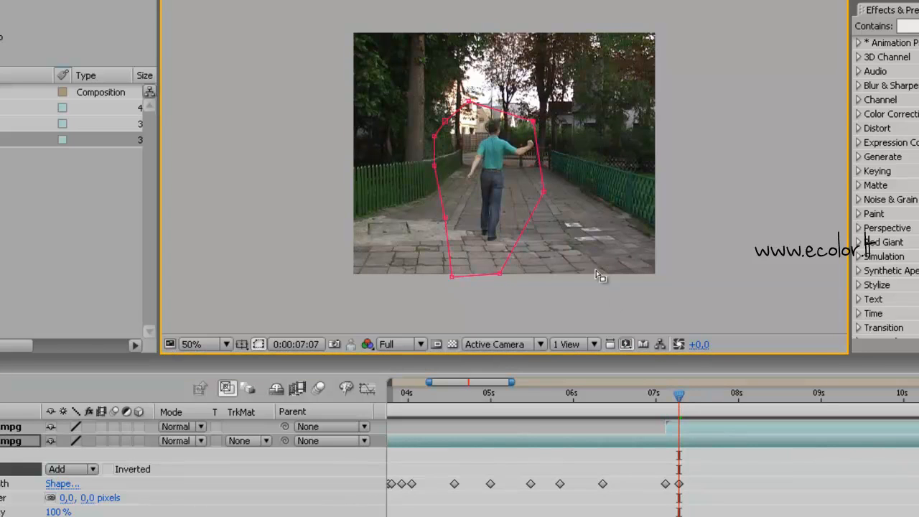
At 0:00:07:12, move the right-side vertex up and outward, raise the lower corners near the man's feet, and tighten the mask's left side and top
left_click_drag(678, 397, 697, 402)
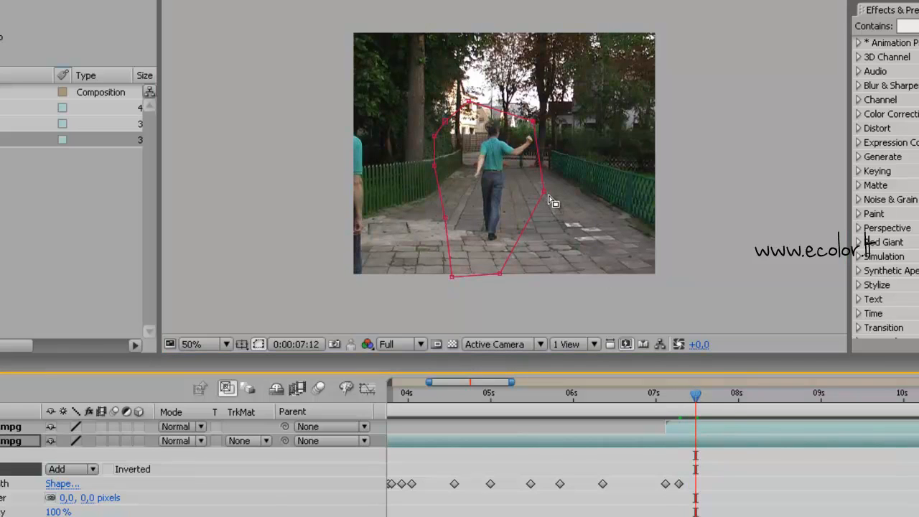
left_click_drag(547, 196, 555, 165)
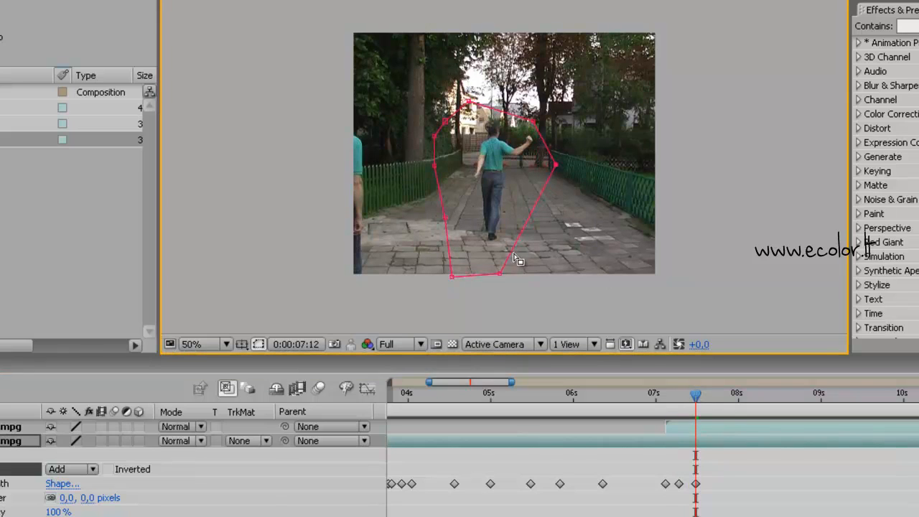
left_click_drag(507, 269, 520, 248)
left_click_drag(452, 277, 468, 222)
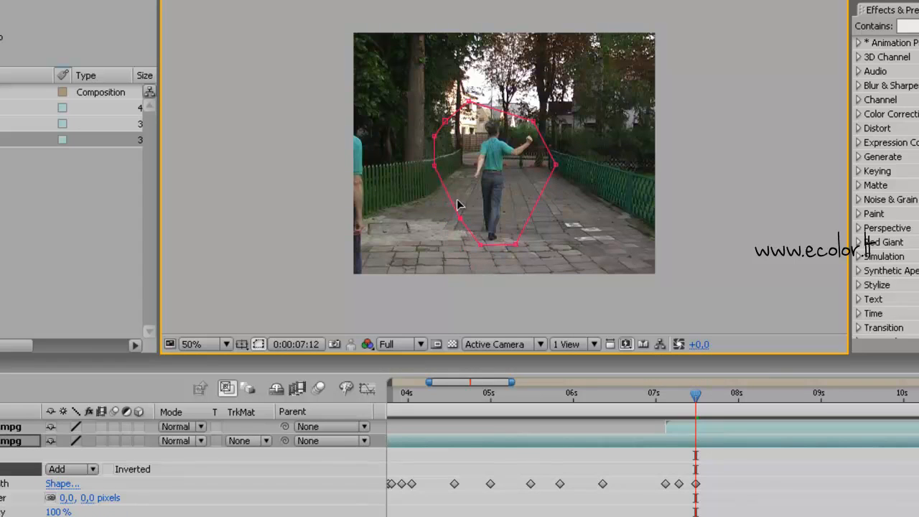
left_click_drag(462, 162, 490, 106)
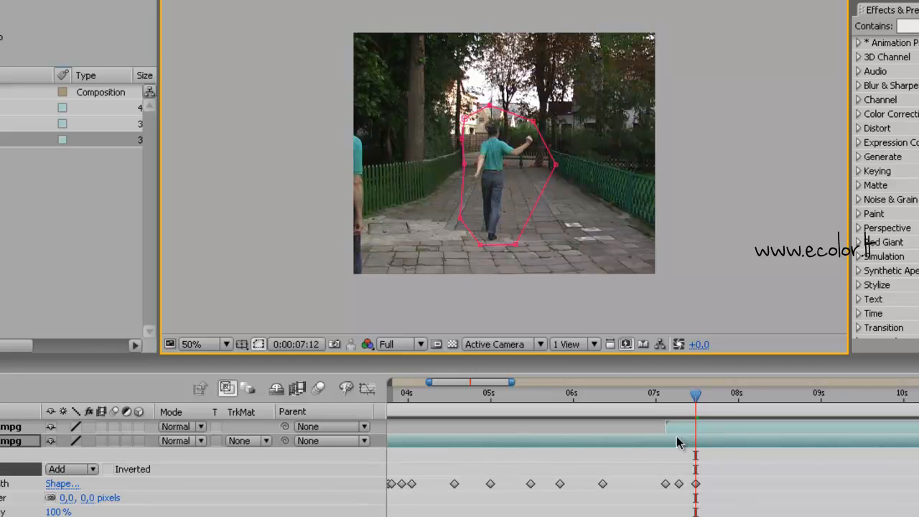
Move the mask's left-side vertex outward past the man's hand at 0:00:07:20, and pull the left side inward at 0:00:08:03
left_click_drag(696, 397, 721, 405)
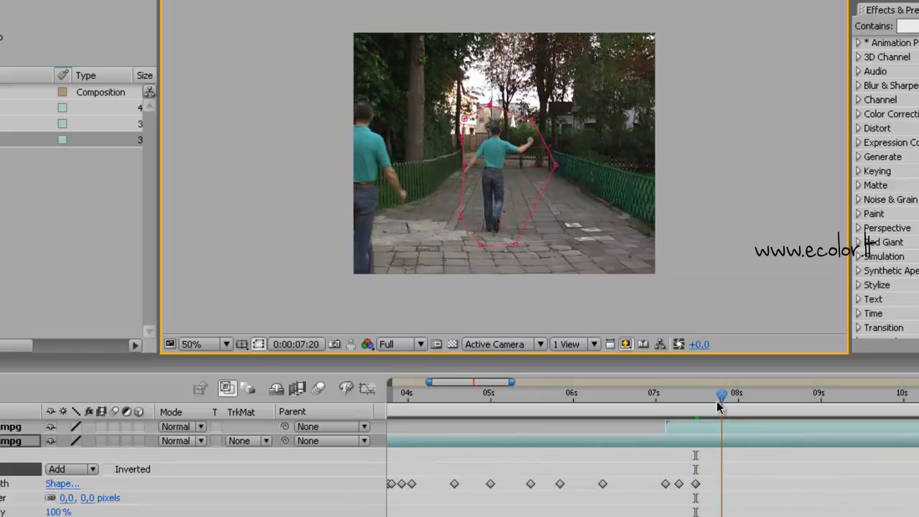
left_click(463, 169)
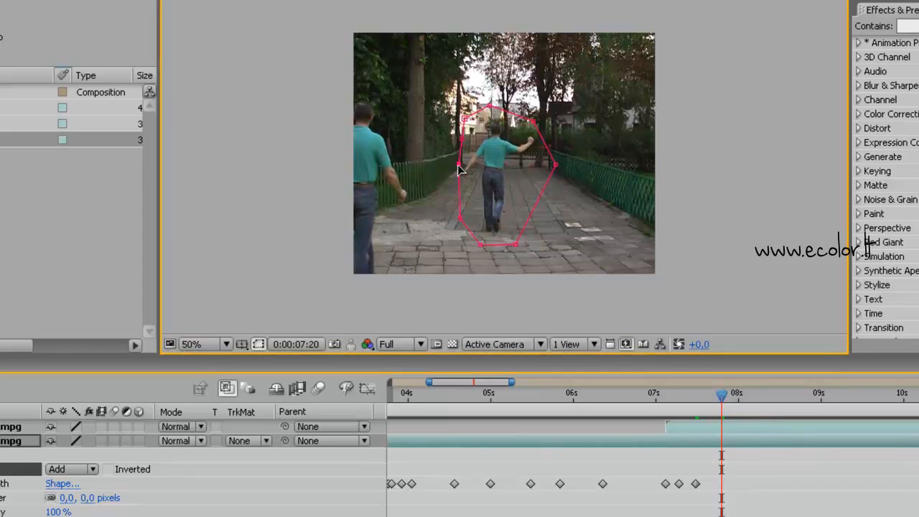
left_click_drag(459, 164, 456, 170)
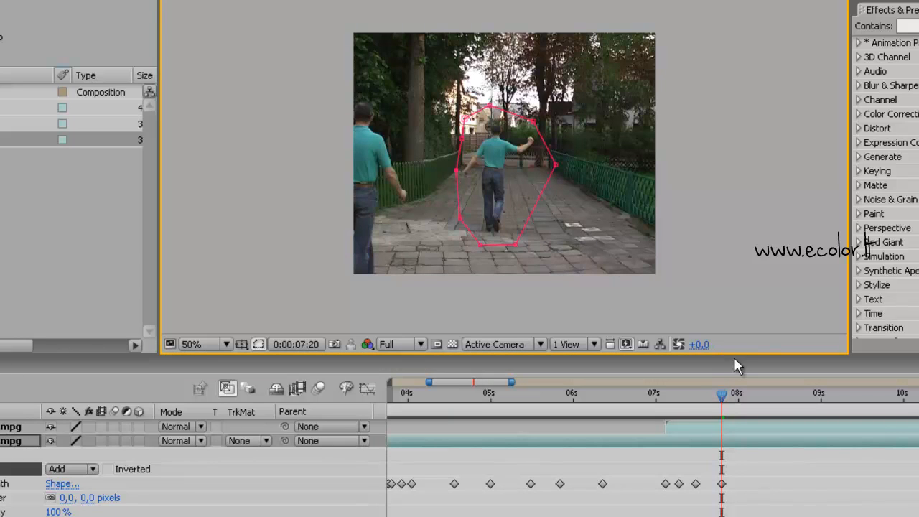
left_click_drag(722, 395, 751, 407)
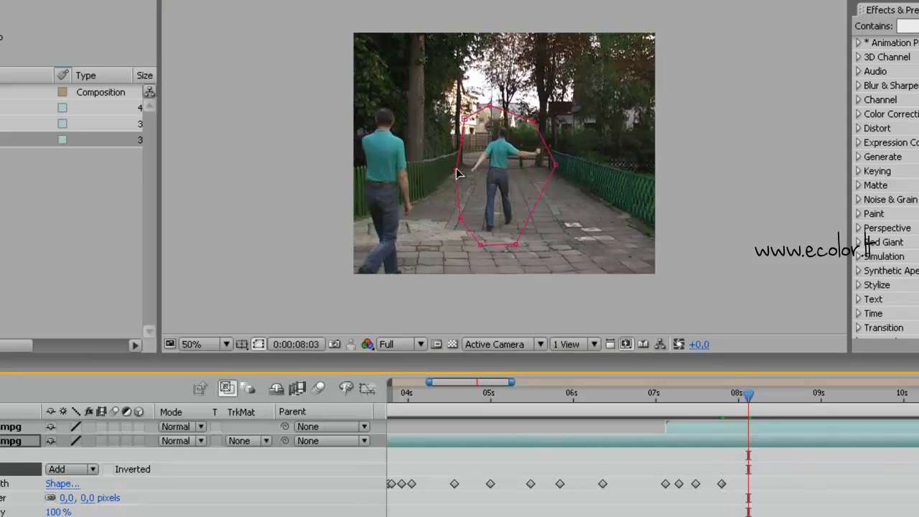
left_click_drag(457, 174, 463, 172)
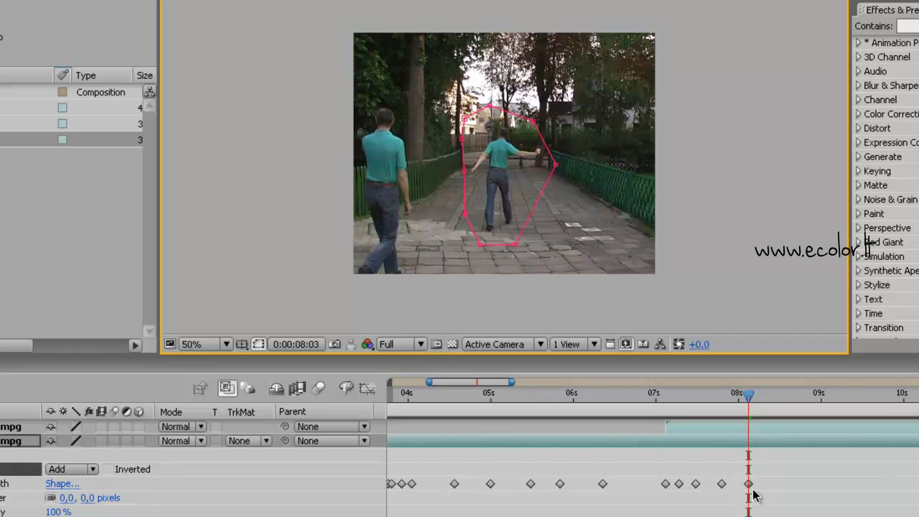
At 0:00:08:16, tighten the mask's left side, upper-left vertex, lower corners and right-side vertex around the man
left_click_drag(752, 397, 792, 417)
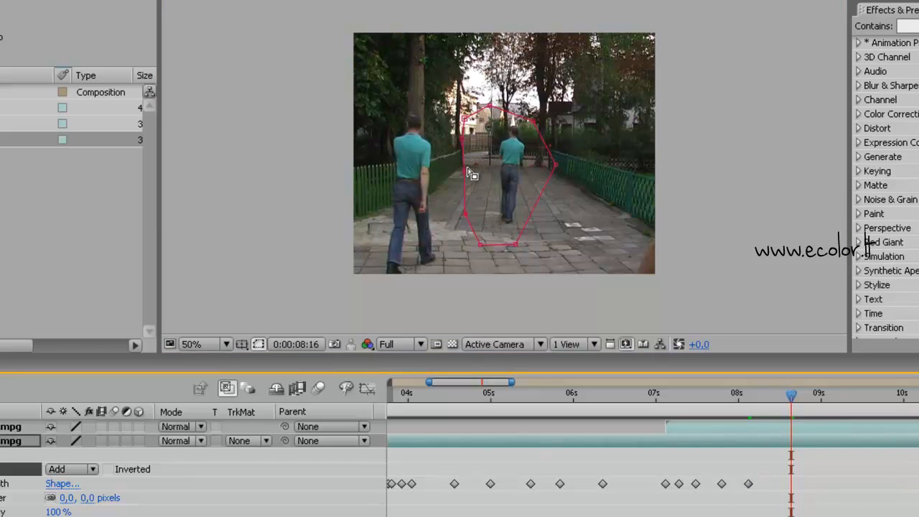
left_click_drag(468, 174, 485, 170)
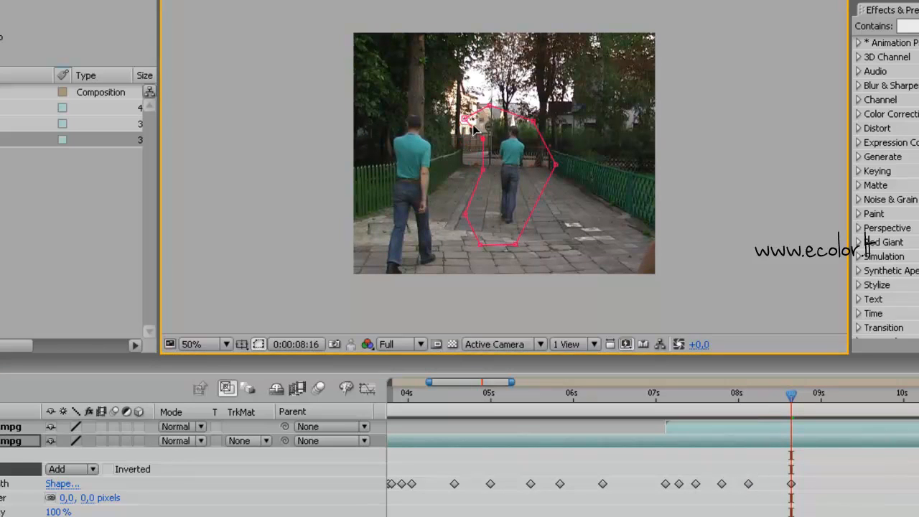
left_click_drag(465, 118, 483, 119)
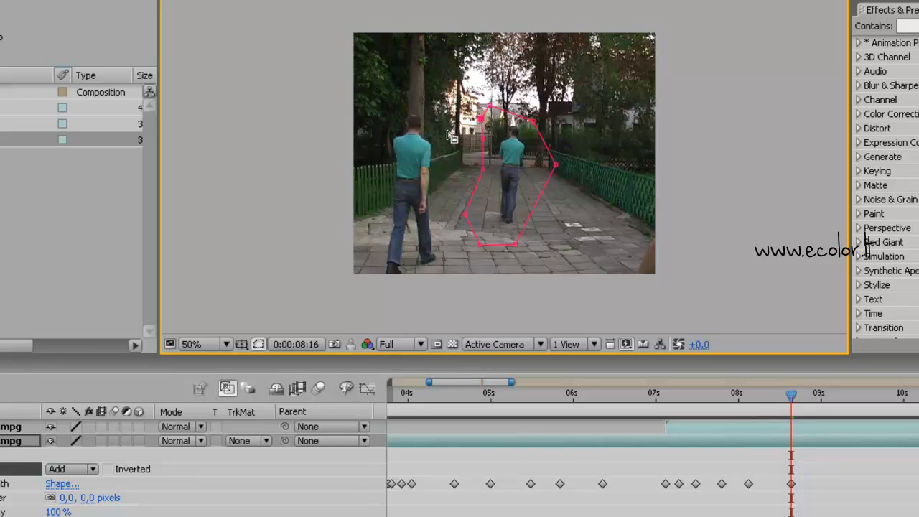
left_click_drag(468, 218, 486, 214)
left_click_drag(482, 246, 519, 233)
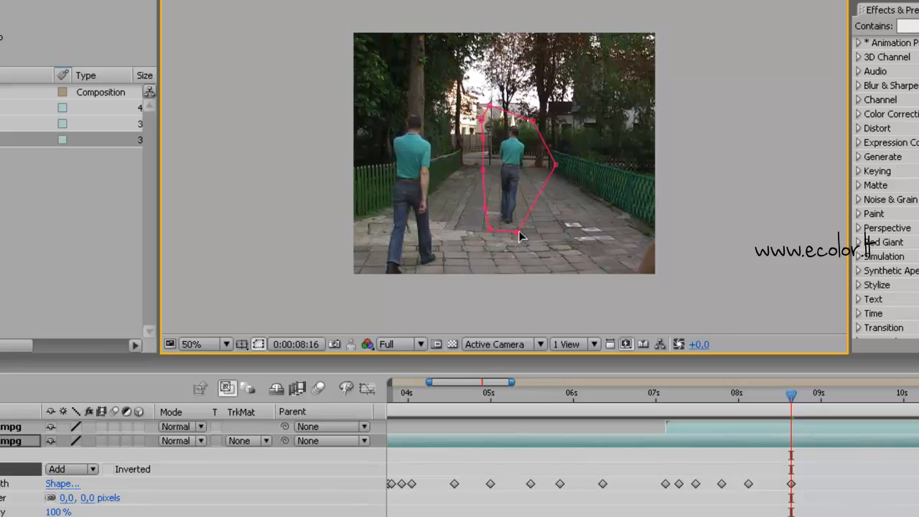
left_click_drag(557, 166, 543, 169)
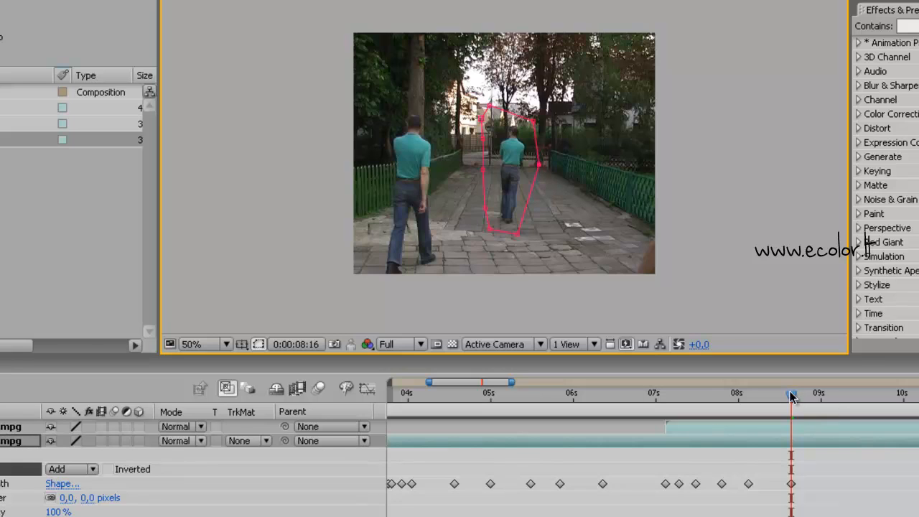
At 0:00:09:00, move the mask's right-side vertex and lower-right corner slightly outward from the man
left_click_drag(792, 394, 821, 399)
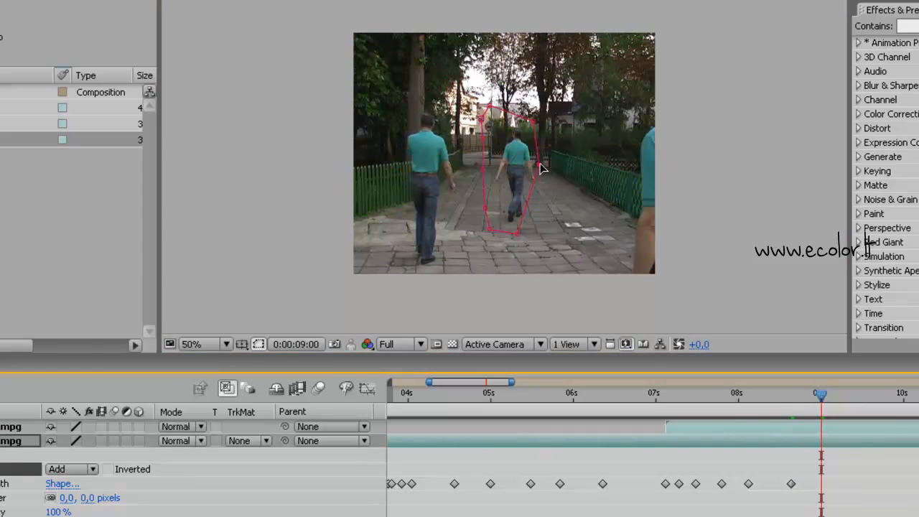
left_click_drag(542, 168, 548, 171)
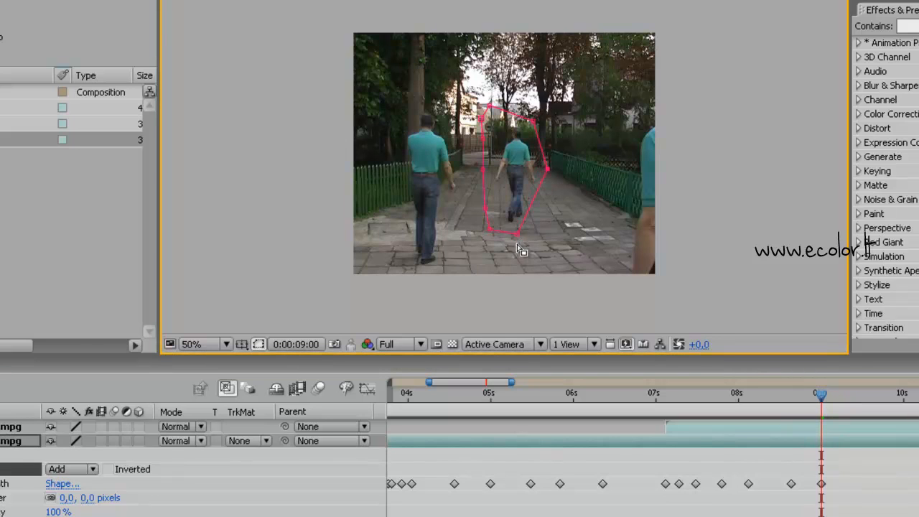
left_click_drag(524, 234, 529, 233)
At 0:00:09:13, move the ÉJIMAS -4.mpg mask's right-side vertex slightly outward and pull its left-side vertex inward toward the man
left_click(843, 424)
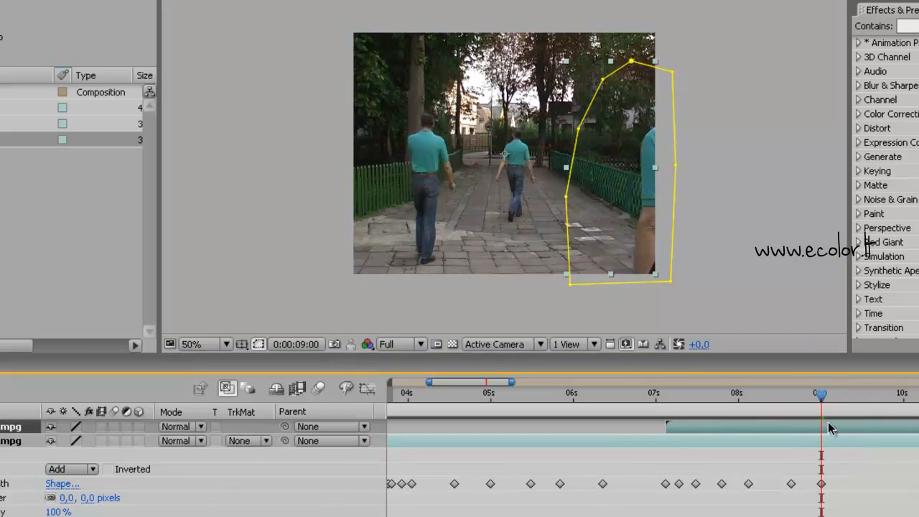
left_click_drag(822, 401, 864, 408)
left_click(880, 440)
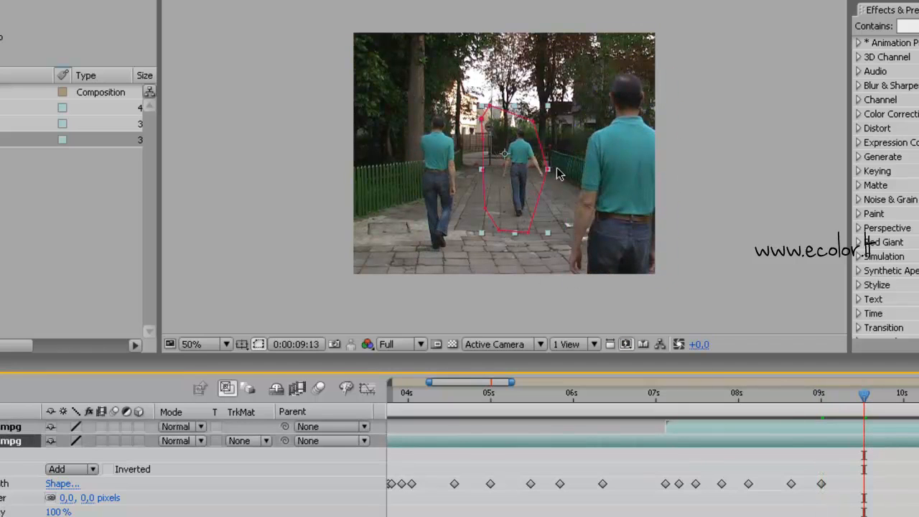
left_click_drag(552, 173, 557, 173)
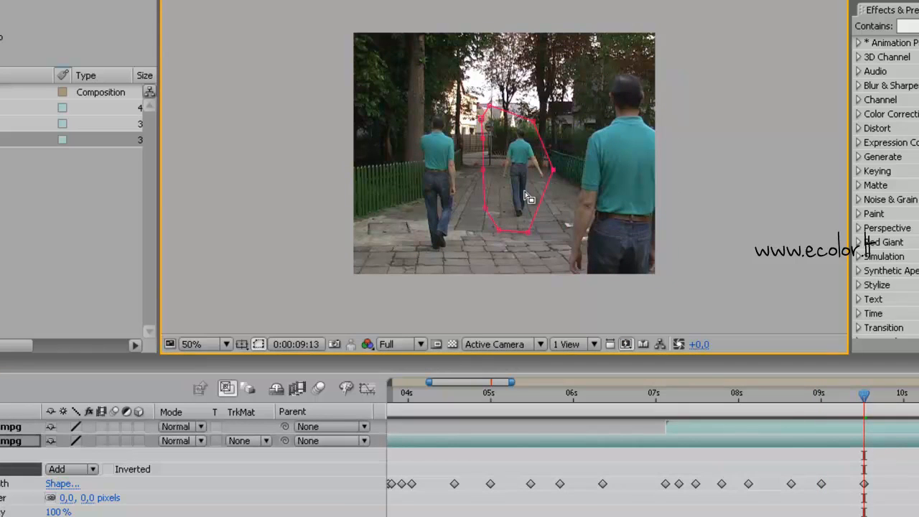
left_click_drag(483, 172, 494, 170)
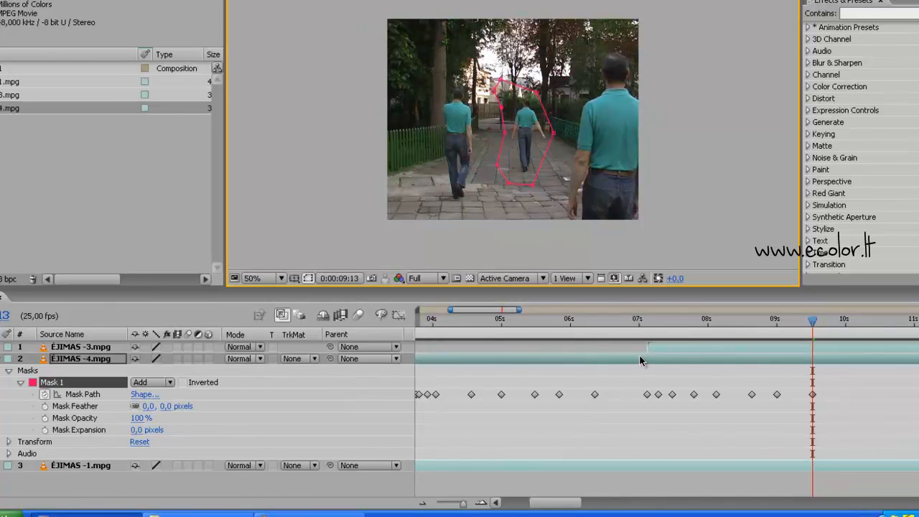
Select the ÉJIMAS -3.mpg, ÉJIMAS -1.mpg and ÉJIMAS -4.mpg layers in turn to check which man each one supplies
left_click(668, 350)
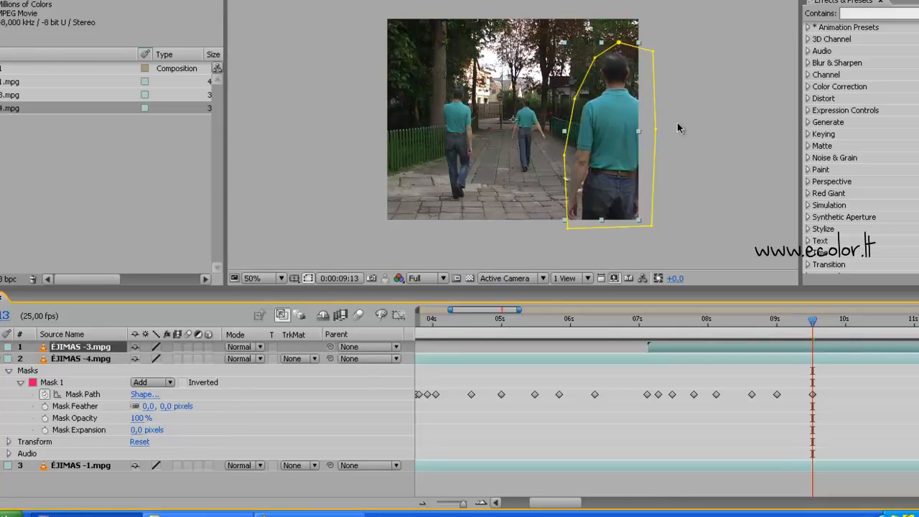
left_click(694, 467)
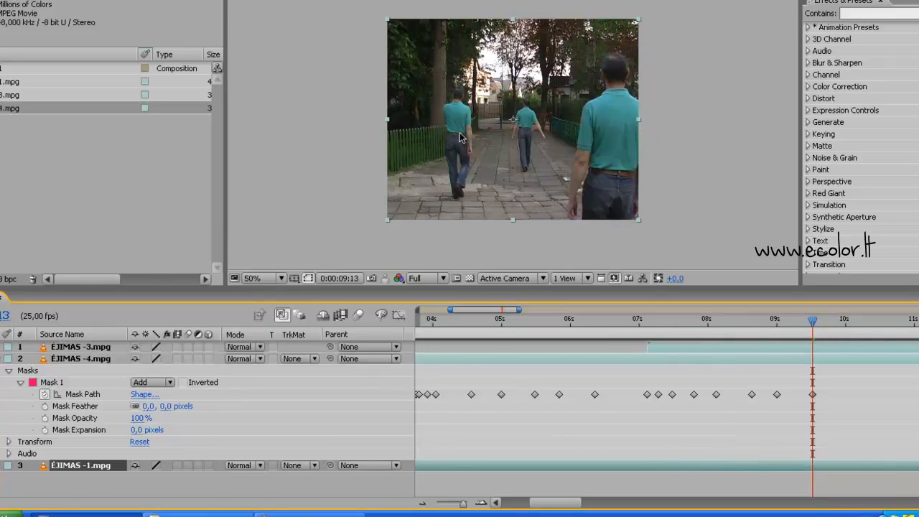
left_click(736, 359)
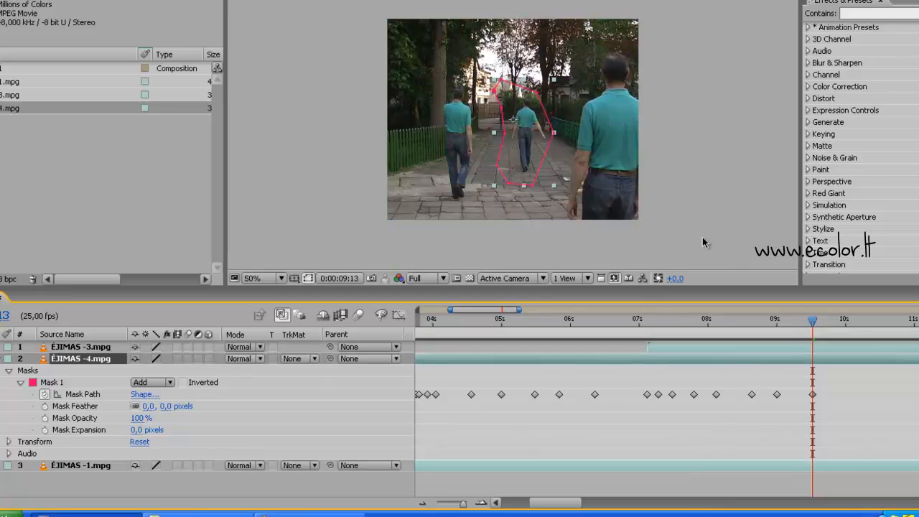
Move the ÉJIMAS -3.mpg mask's left-side vertex slightly outward and enable keyframing of its Mask Path at 0:00:09:11
left_click(750, 344)
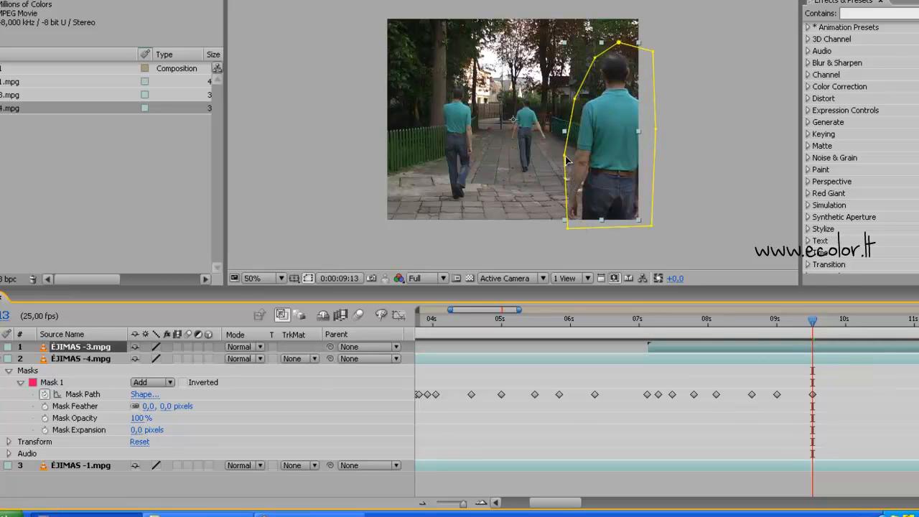
left_click_drag(565, 155, 559, 155)
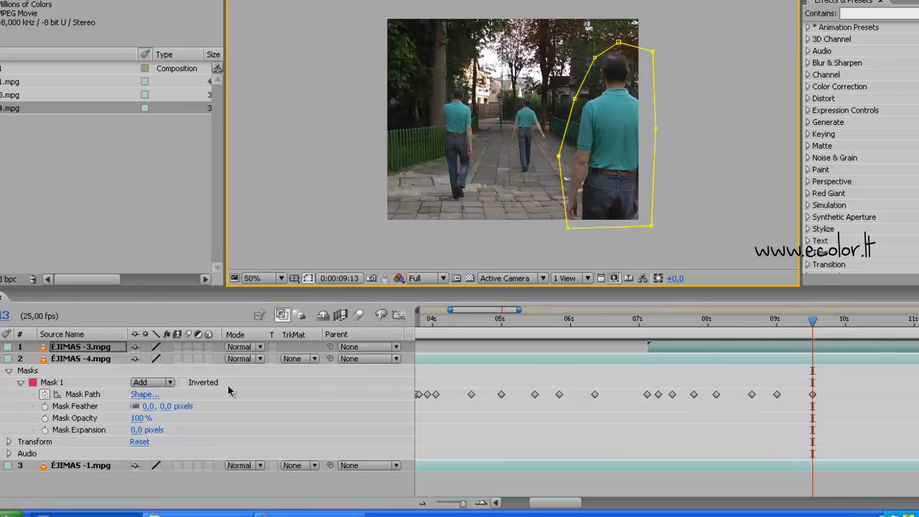
left_click(7, 347)
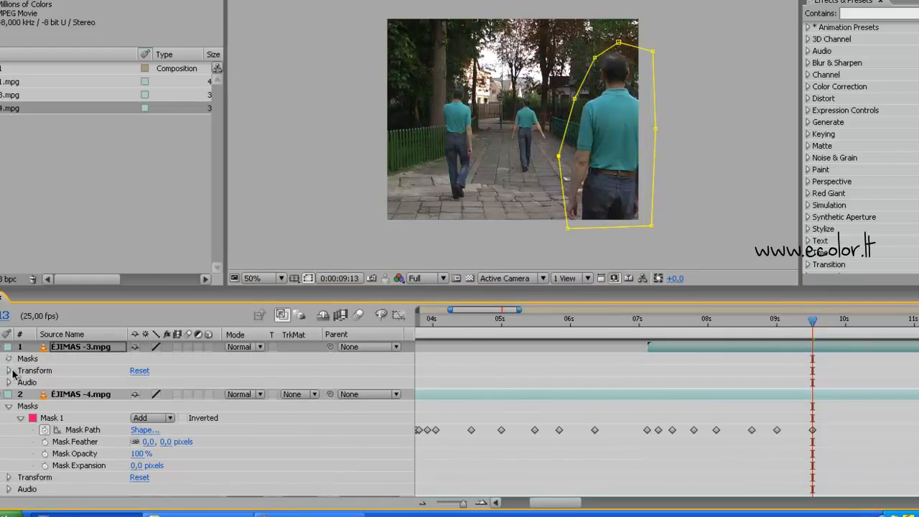
left_click(8, 359)
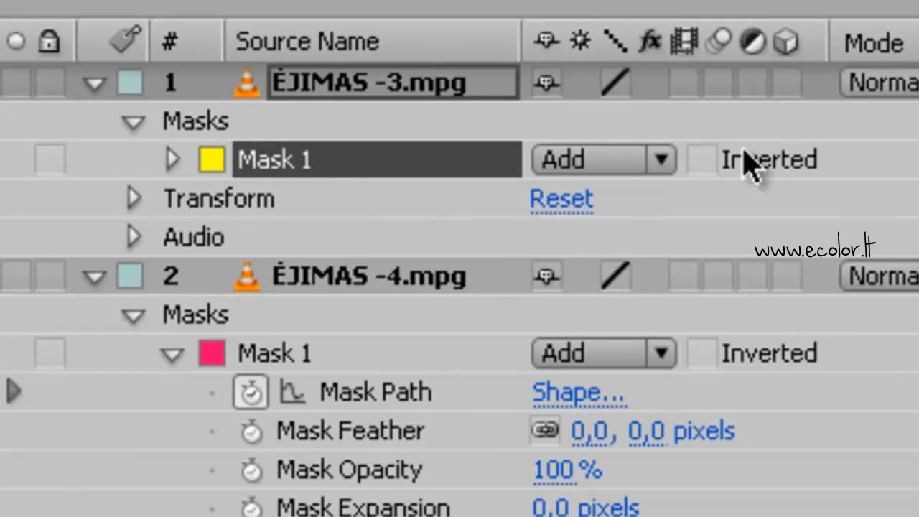
left_click(172, 159)
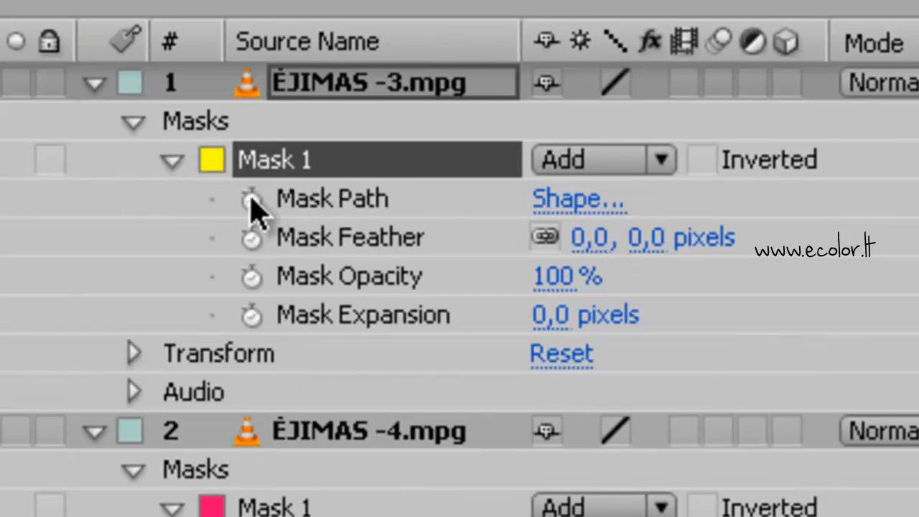
left_click(251, 199)
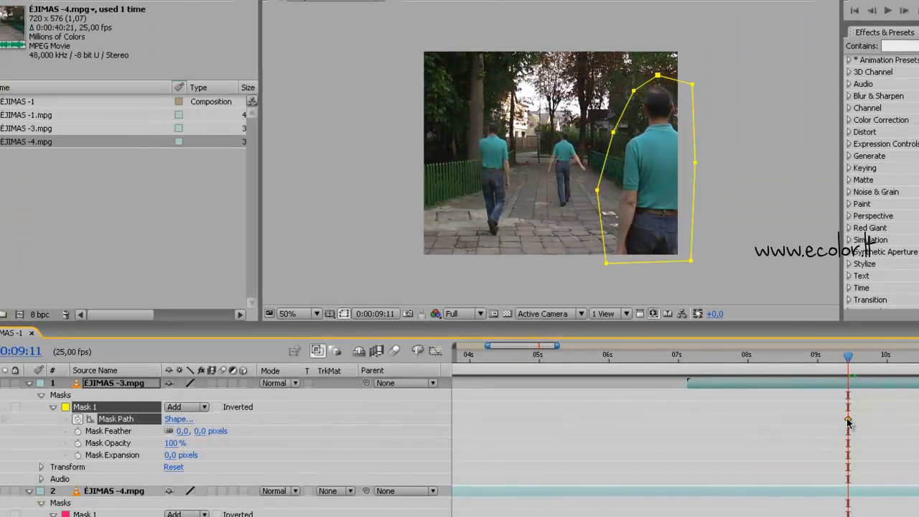
At 0:00:09:14, move the ÉJIMAS -3.mpg mask's lower-left corner outward and its upper-left vertex slightly up and out
left_click(876, 385)
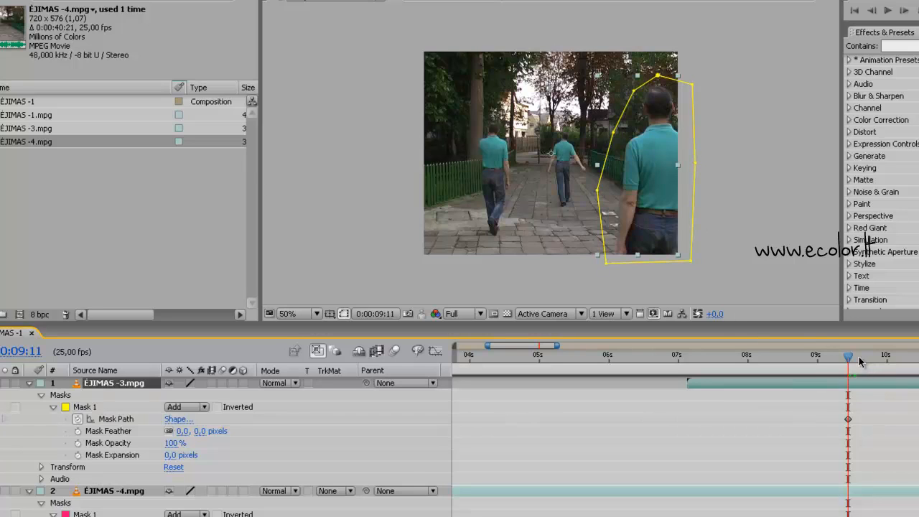
left_click_drag(850, 359, 859, 360)
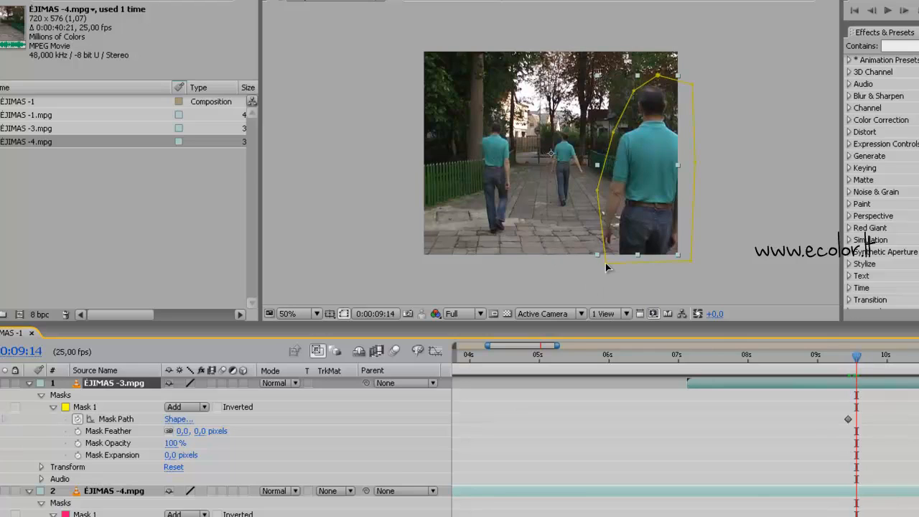
left_click_drag(606, 263, 595, 266)
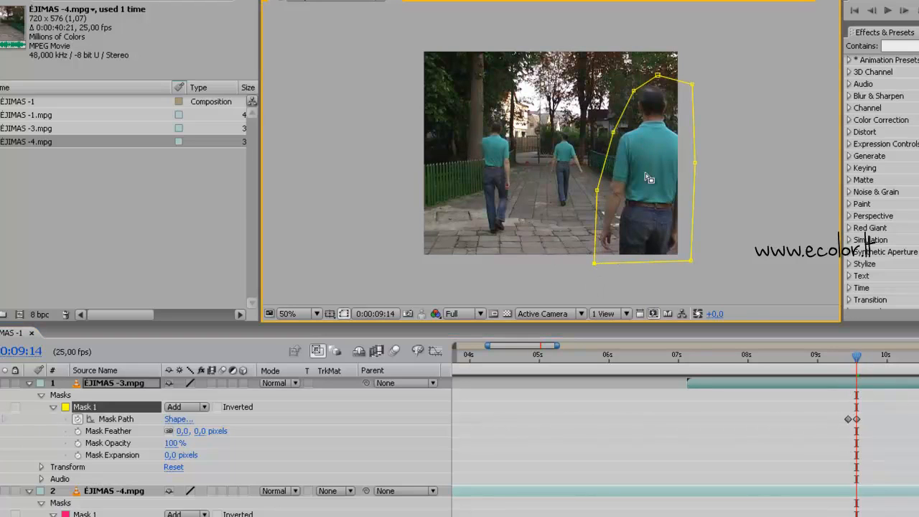
left_click_drag(632, 94, 628, 89)
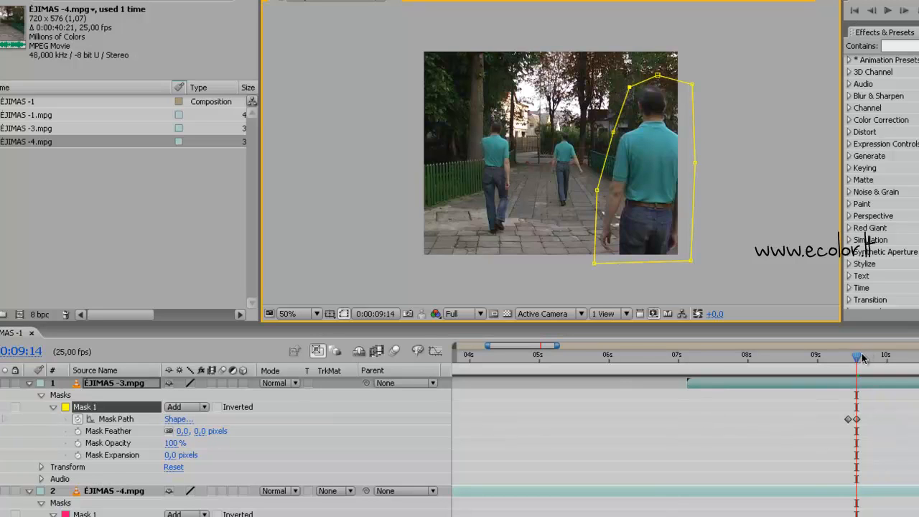
Scrub the composition from 0:00:05:12 to 0:00:10:12 to review the keyframed masks and the men walking together
left_click_drag(862, 359, 626, 359)
left_click_drag(617, 392, 572, 402)
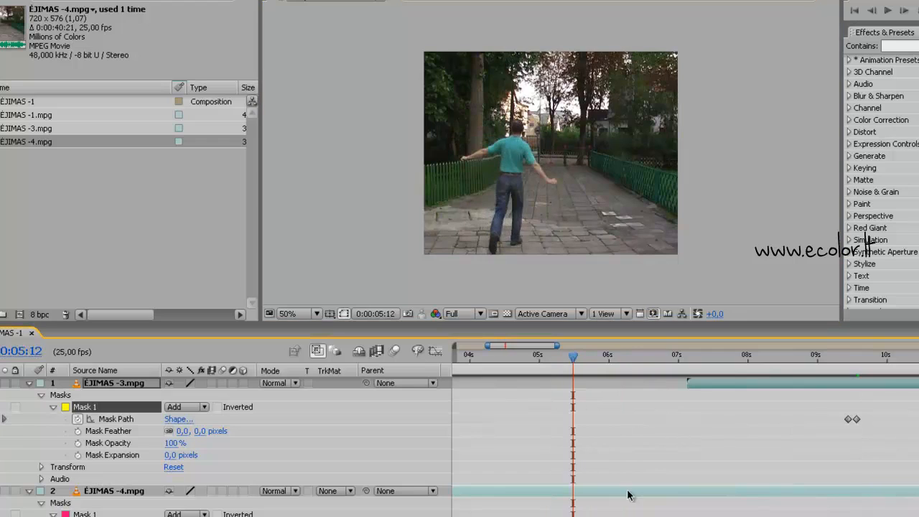
scroll(460, 445, "down", 4)
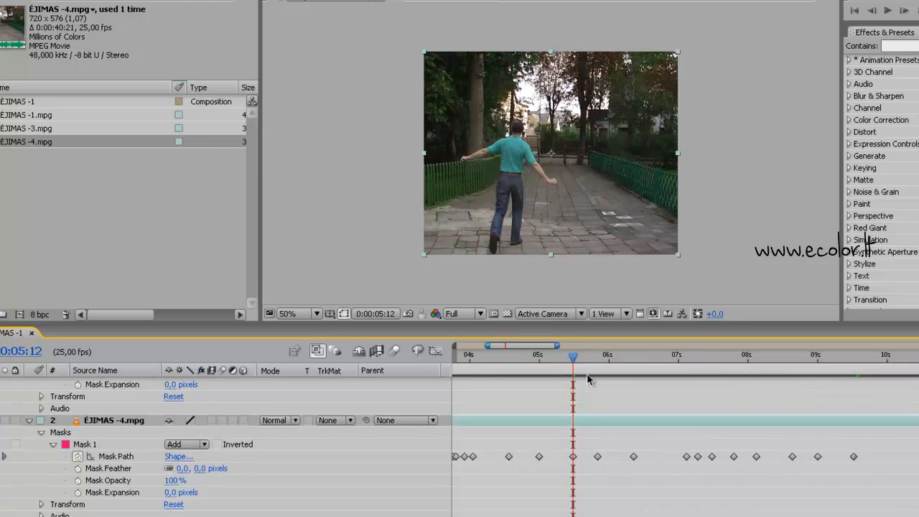
left_click_drag(574, 357, 918, 420)
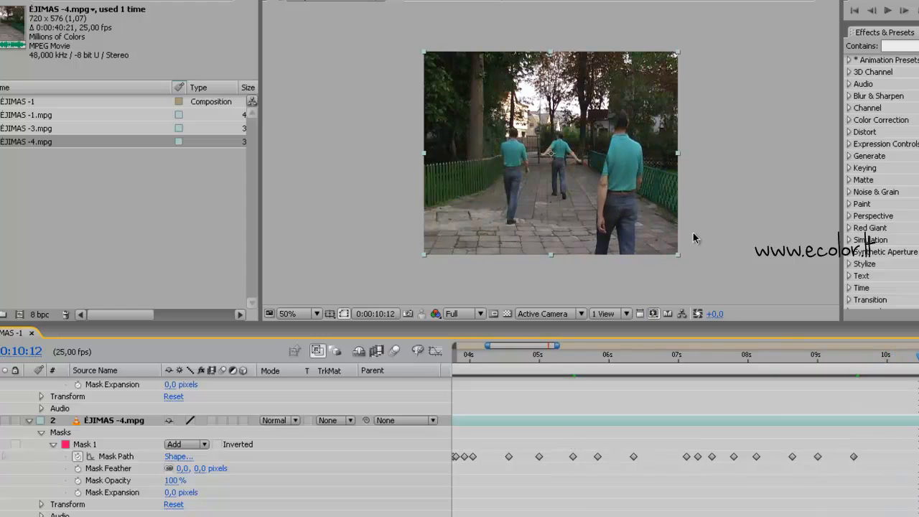